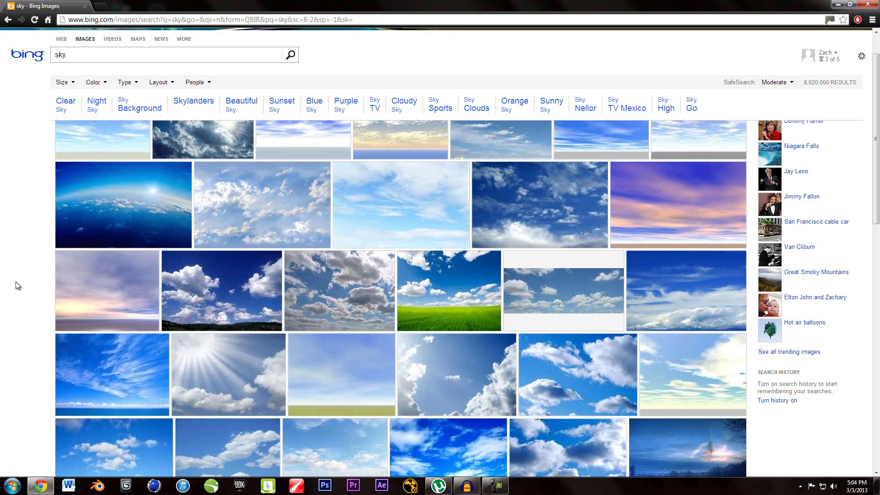
- Browse the sky image search results for large, high-resolution cloud photos and close the browser
scroll(18, 261, "down", 3)
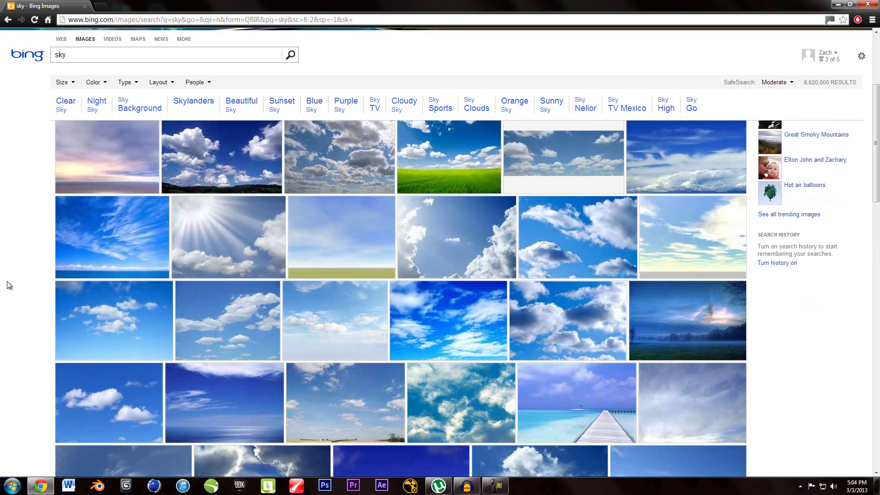
scroll(5, 294, "down", 2)
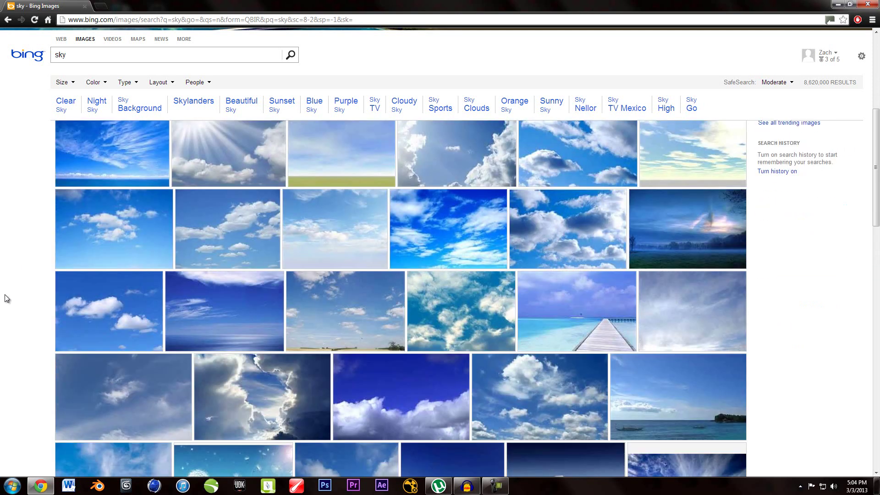
scroll(4, 294, "down", 1)
scroll(4, 294, "up", 5)
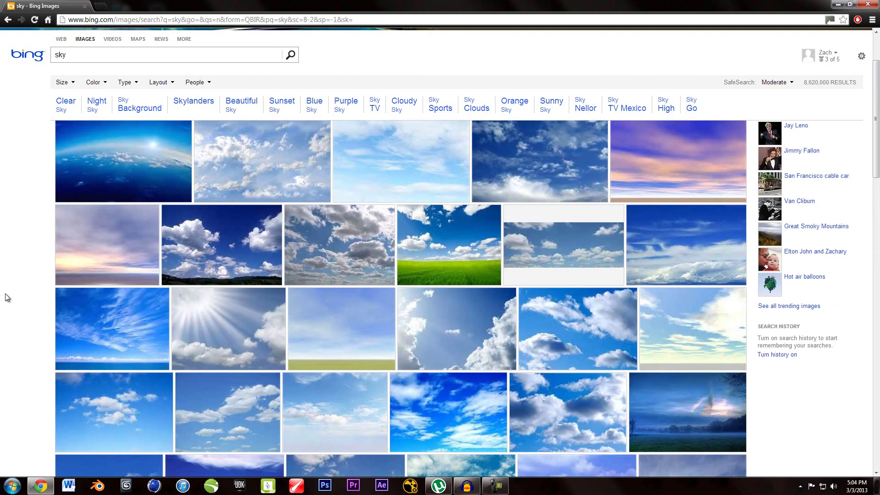
scroll(5, 294, "down", 1)
mouse_move(570, 381)
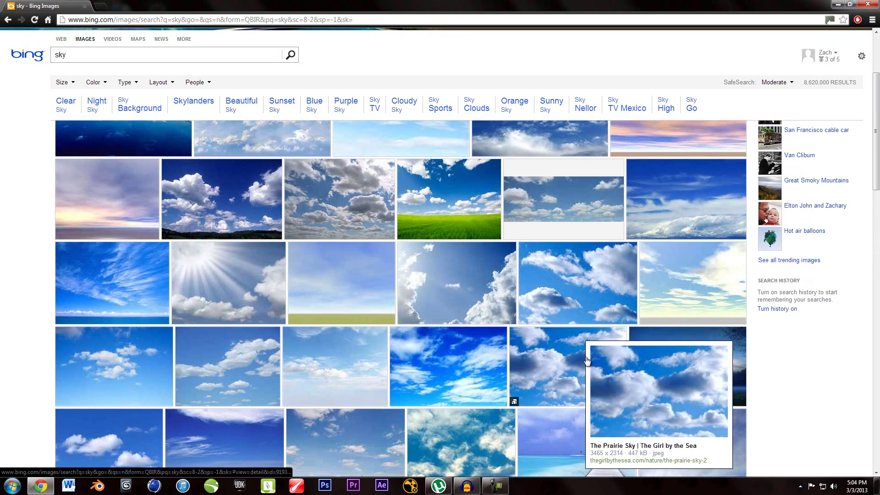
mouse_move(574, 298)
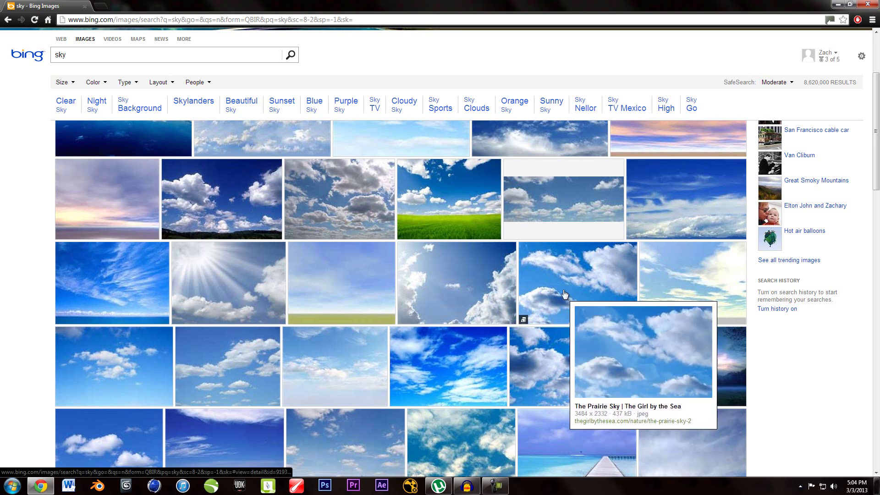
scroll(16, 355, "down", 1)
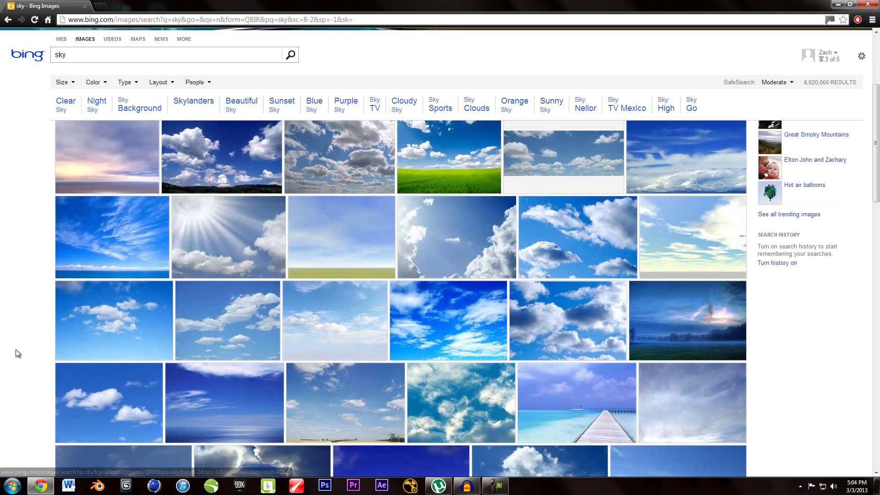
scroll(9, 300, "down", 4)
scroll(24, 281, "down", 2)
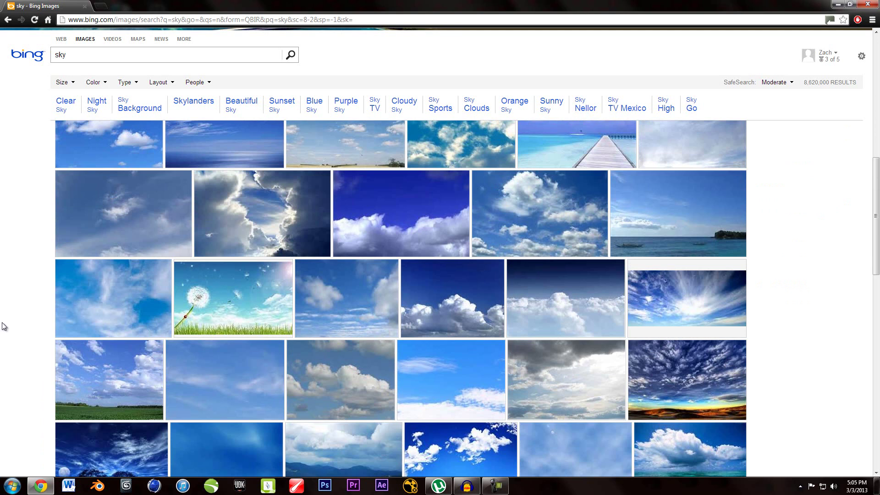
scroll(4, 293, "up", 10)
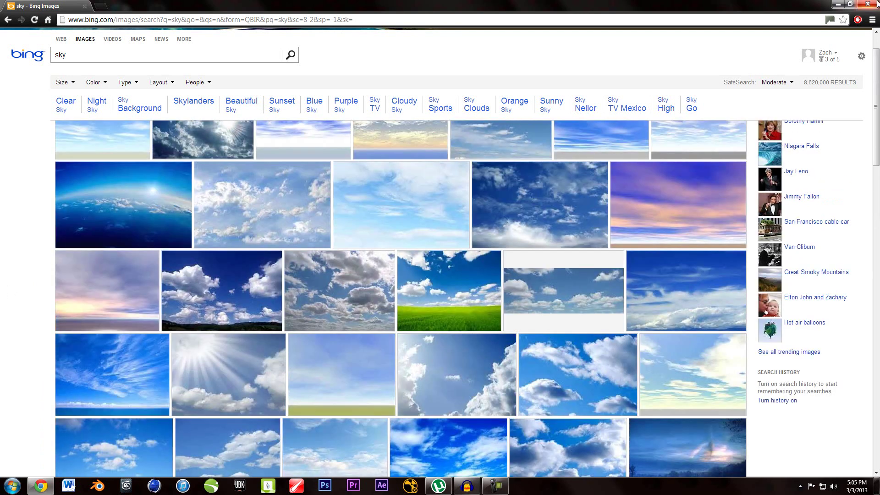
left_click(876, 4)
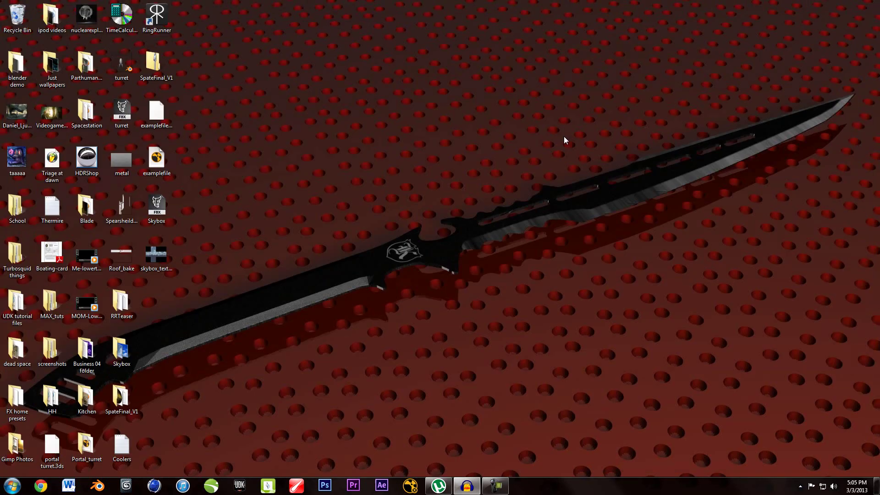
- Open the Skybox folder on the desktop and preview its sky pictures from 1 through Clouds
double_click(122, 351)
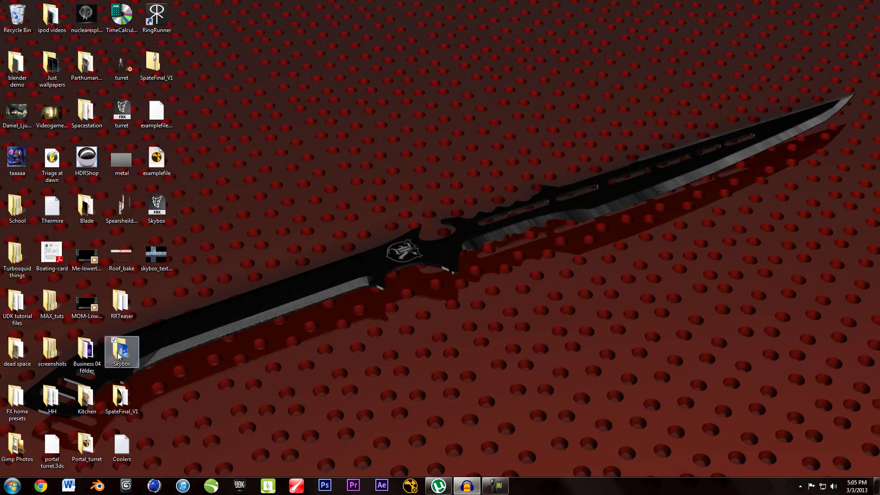
left_click(339, 173)
double_click(339, 173)
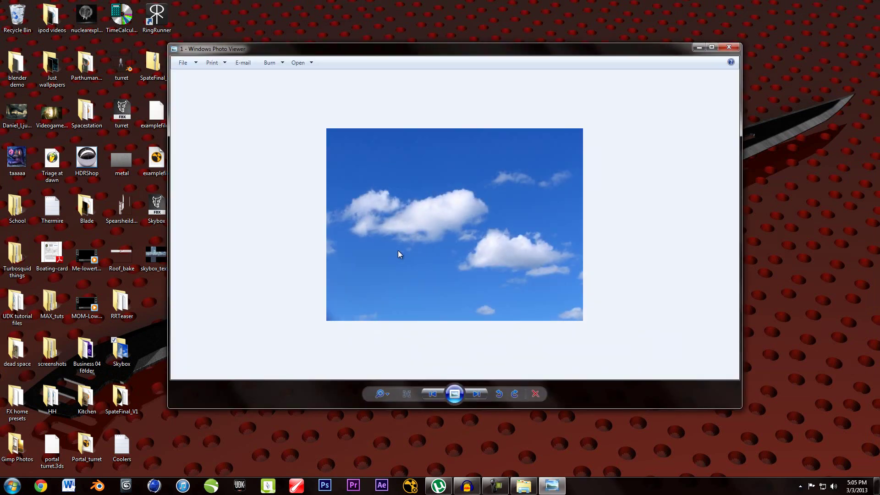
scroll(398, 251, "down", 1)
scroll(398, 251, "up", 1)
scroll(398, 250, "down", 1)
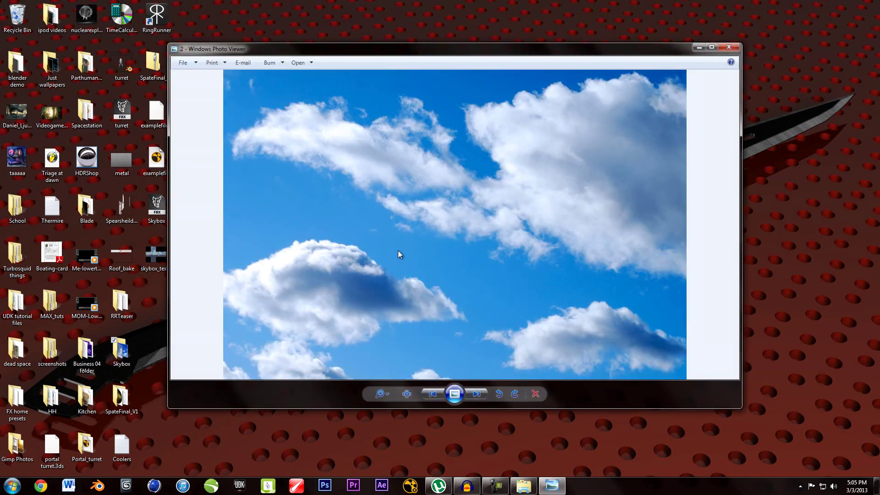
scroll(398, 251, "down", 3)
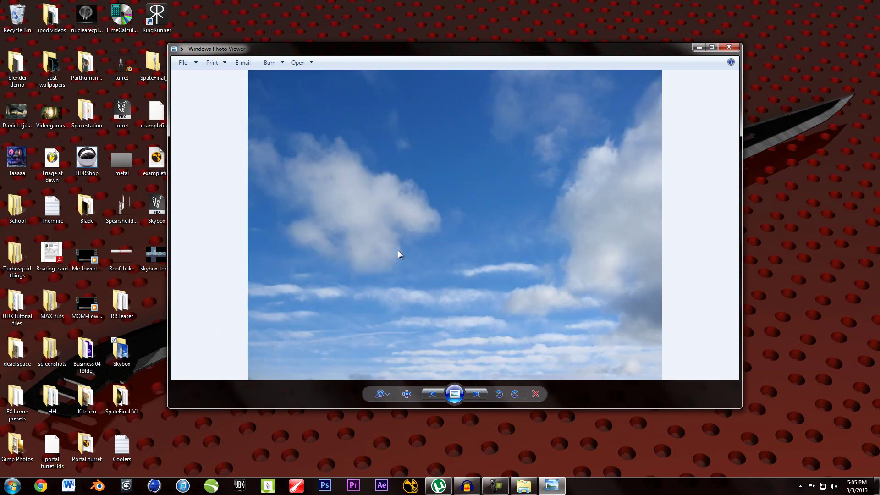
scroll(398, 250, "down", 1)
scroll(398, 250, "up", 1)
scroll(397, 250, "down", 1)
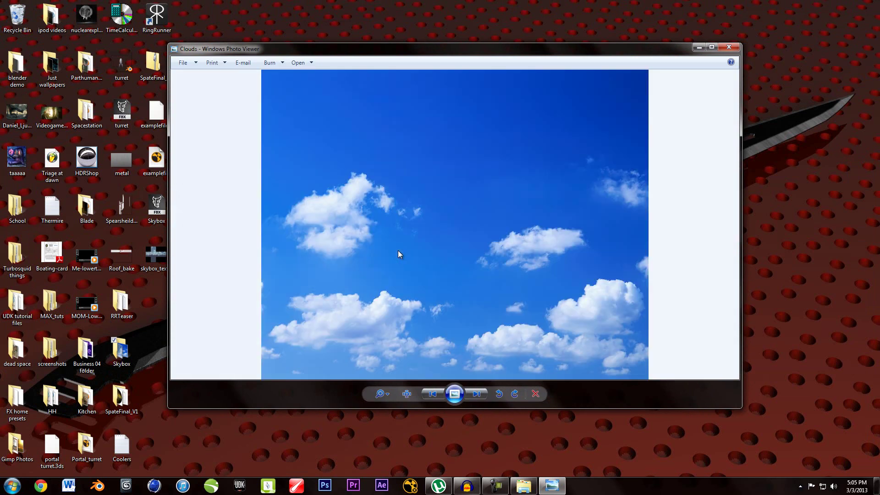
scroll(398, 254, "down", 1)
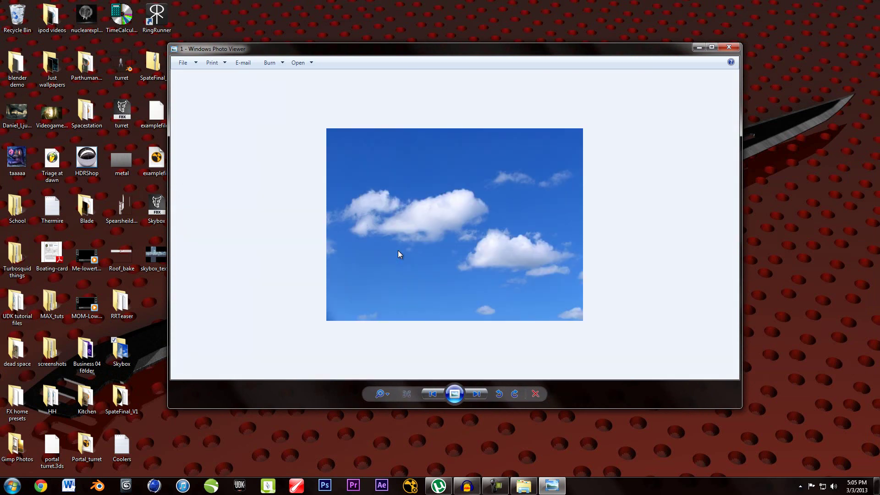
left_click(728, 47)
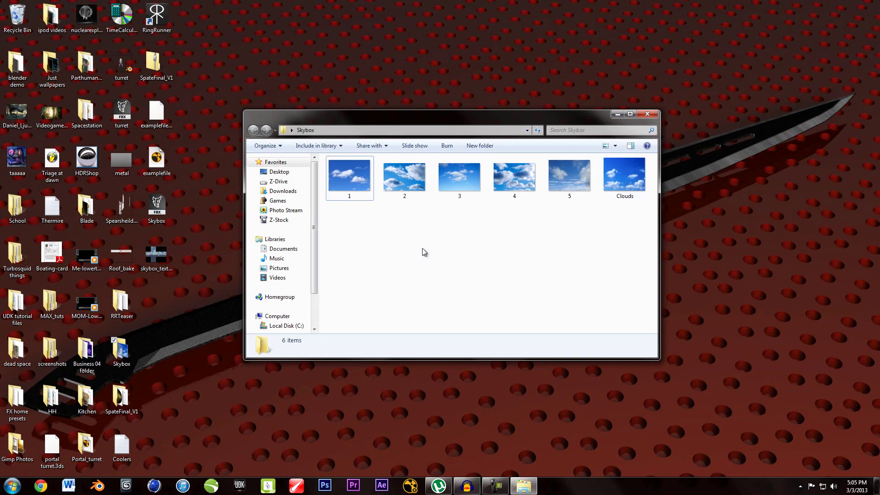
- Launch Photoshop, view the Clouds picture from the Skybox folder, and return to the empty Photoshop workspace
left_click(325, 485)
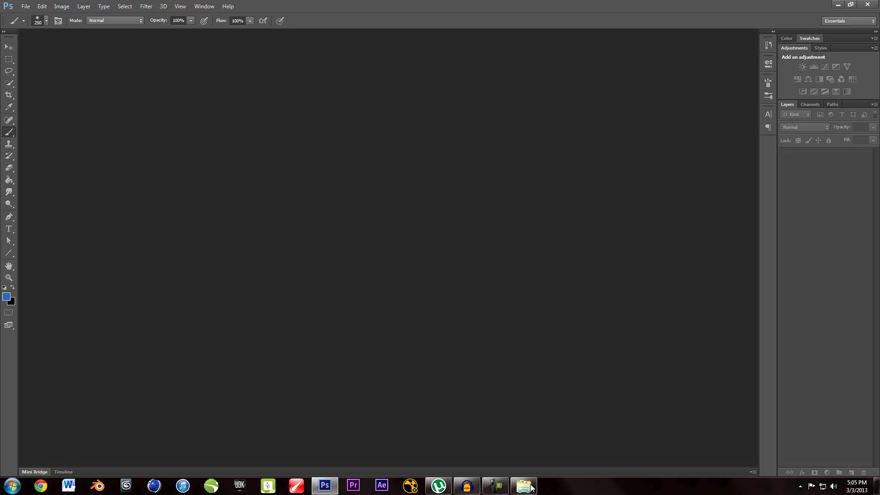
left_click(530, 487)
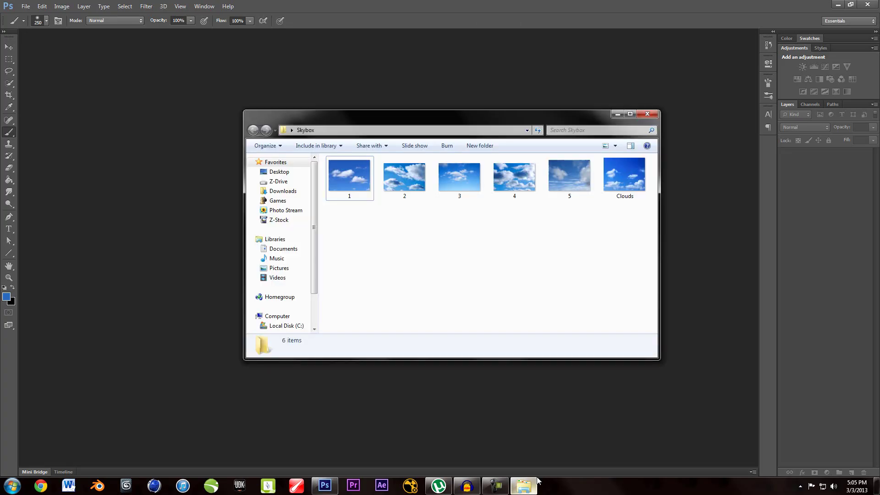
double_click(626, 175)
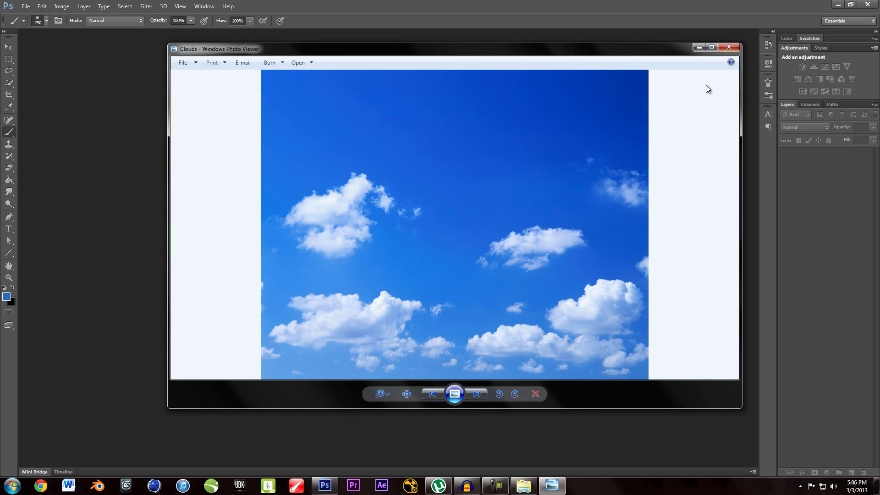
left_click(725, 47)
left_click(552, 6)
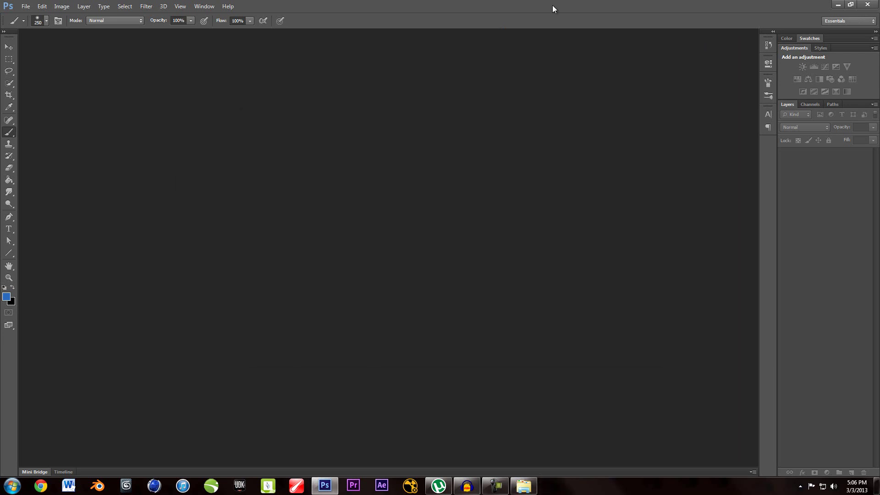
- Begin a new document with a custom size 5000 pixels wide and 2332 pixels high
left_click(27, 8)
left_click(29, 16)
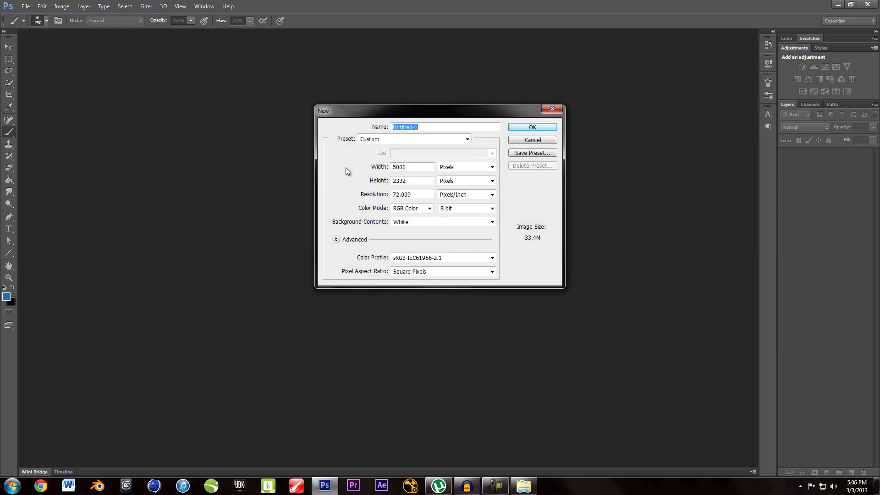
left_click(421, 169)
left_click(419, 181)
left_click(408, 179)
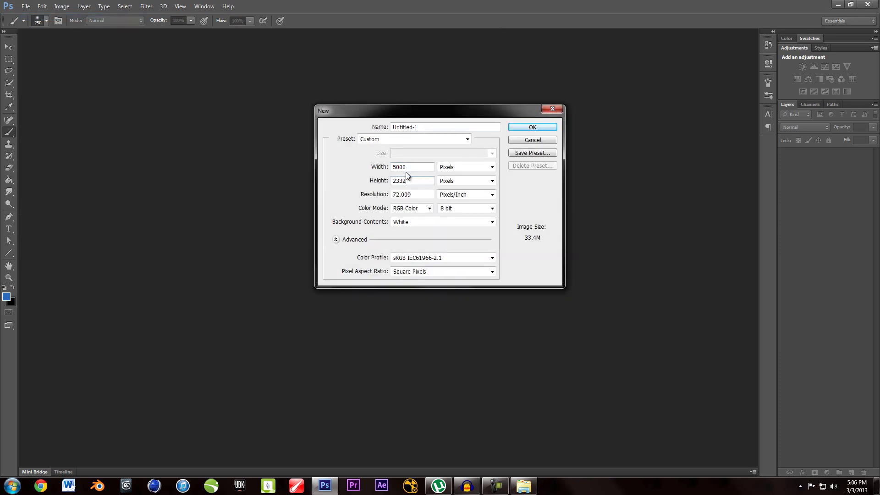
- Check the dimensions of picture 2 in the Skybox folder and create the white 5000 by 2332 pixel RGB document
left_click(524, 486)
left_click(505, 287)
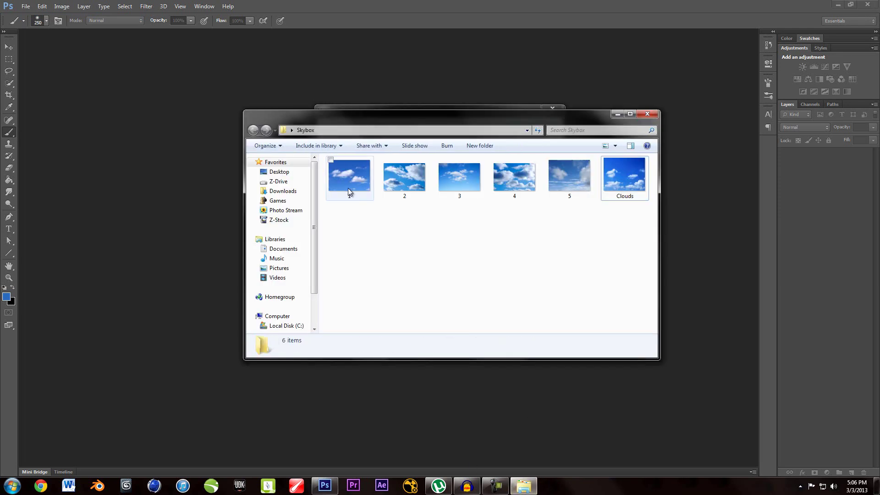
left_click(411, 184)
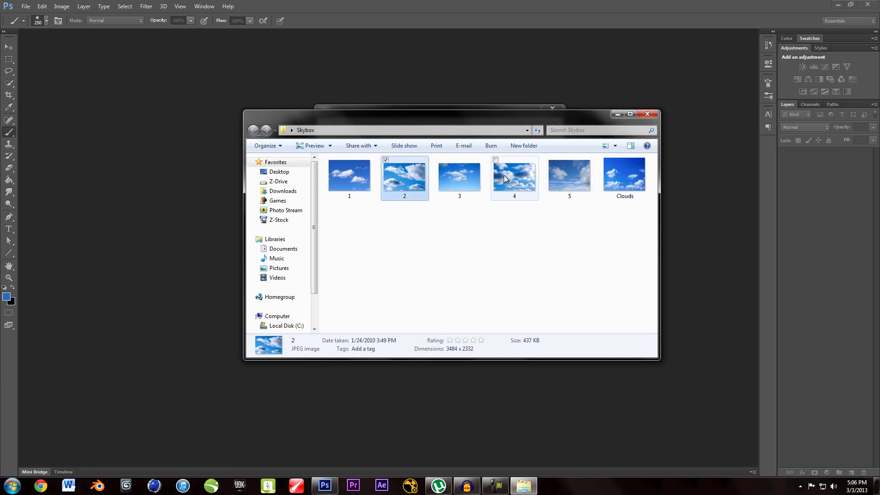
double_click(408, 196)
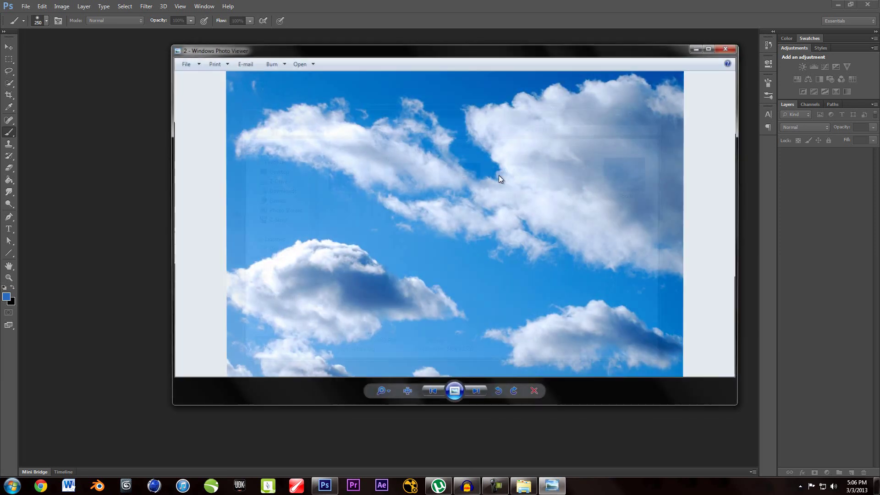
left_click(729, 48)
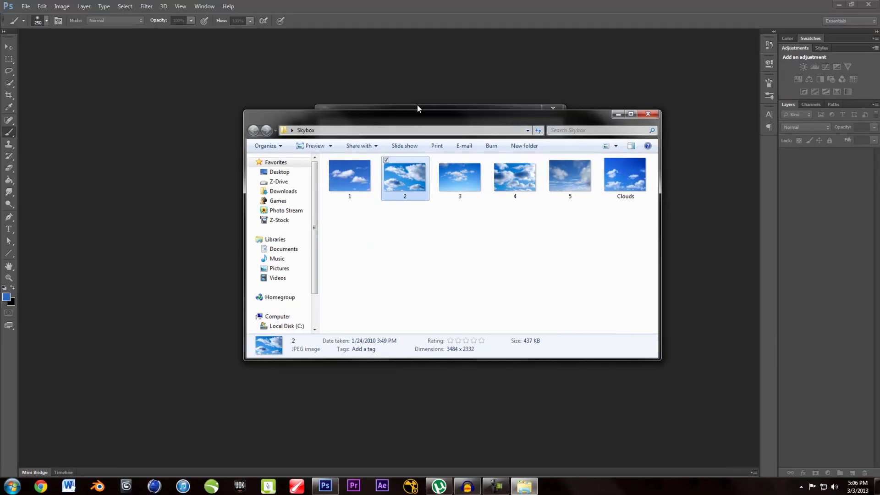
left_click(417, 108)
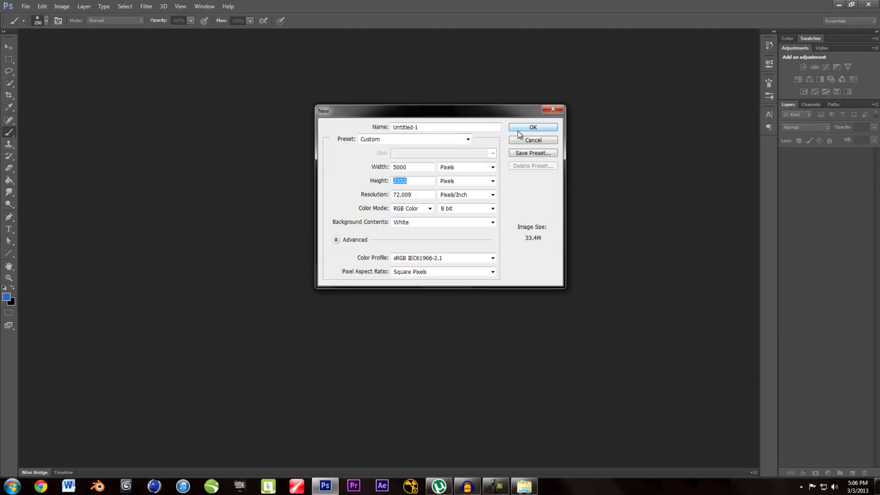
left_click(520, 130)
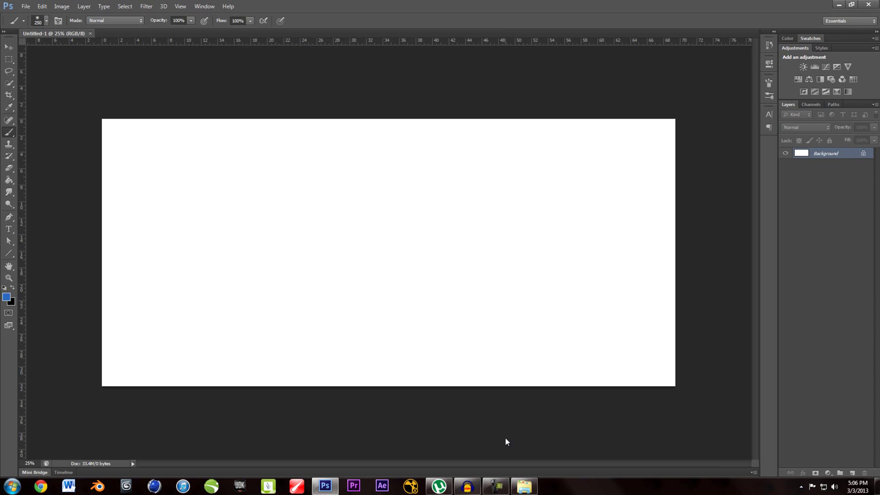
- Try to enlarge the canvas width in pixels with black as the extension color, and undo the resize
left_click(62, 6)
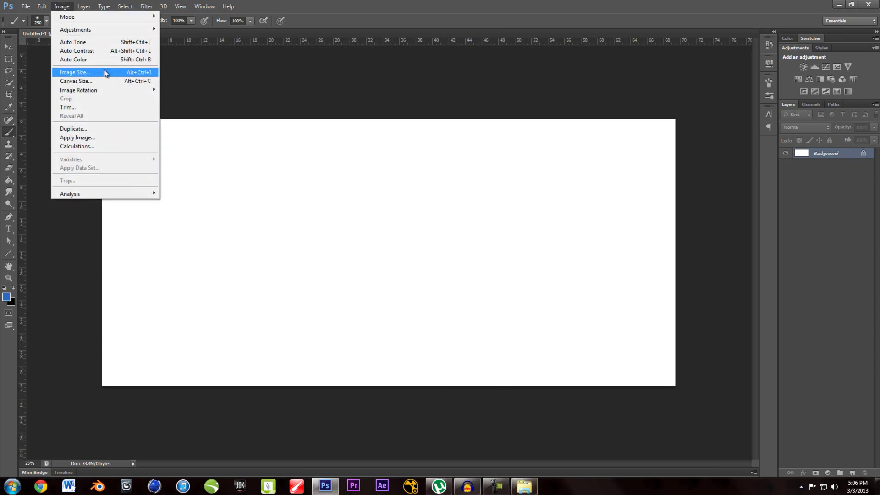
left_click(92, 81)
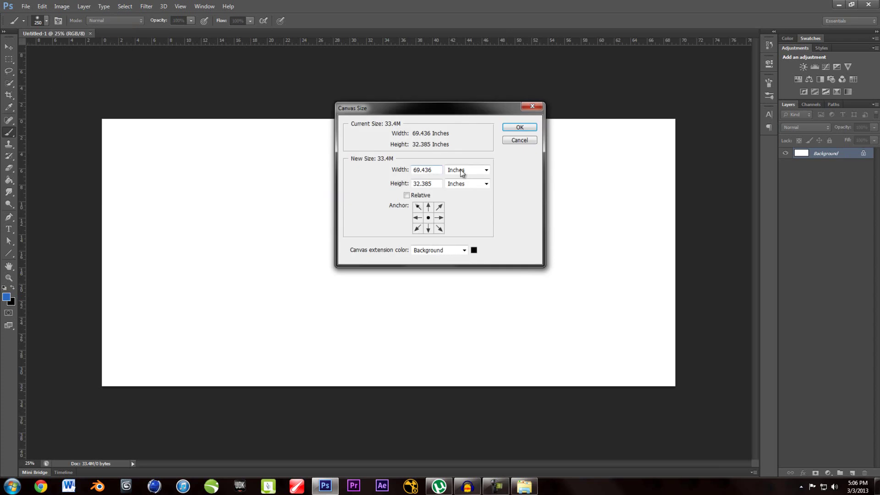
left_click(464, 170)
left_click(463, 187)
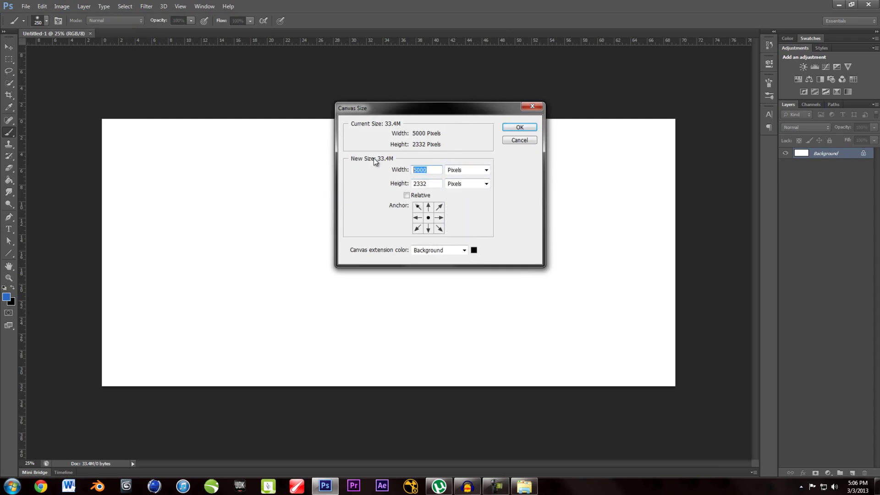
type("10")
left_click(519, 127)
key("ctrl+minus")
key("ctrl+z")
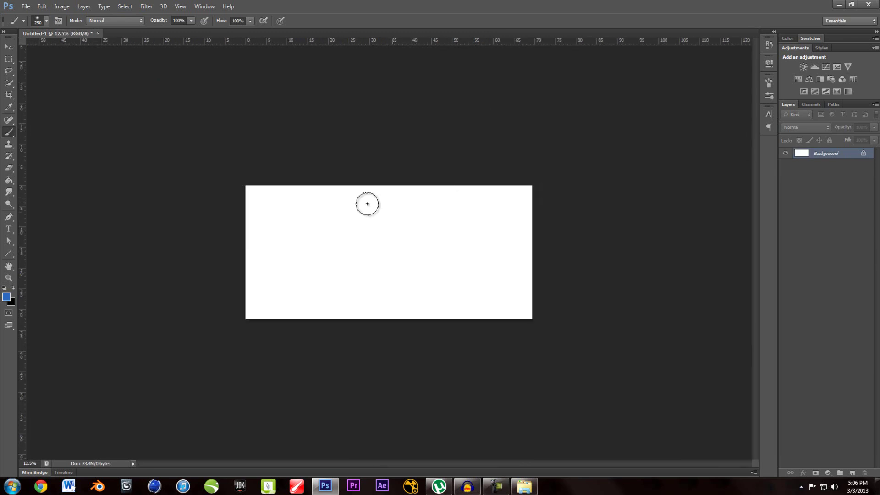
- Reset the foreground and background colors to black and white, and set the canvas width to 10000 pixels
key("d")
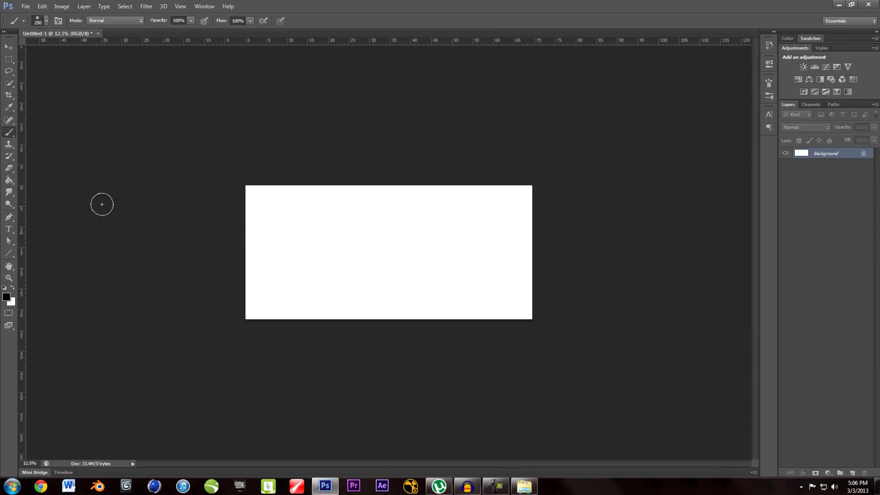
left_click(48, 9)
mouse_move(62, 6)
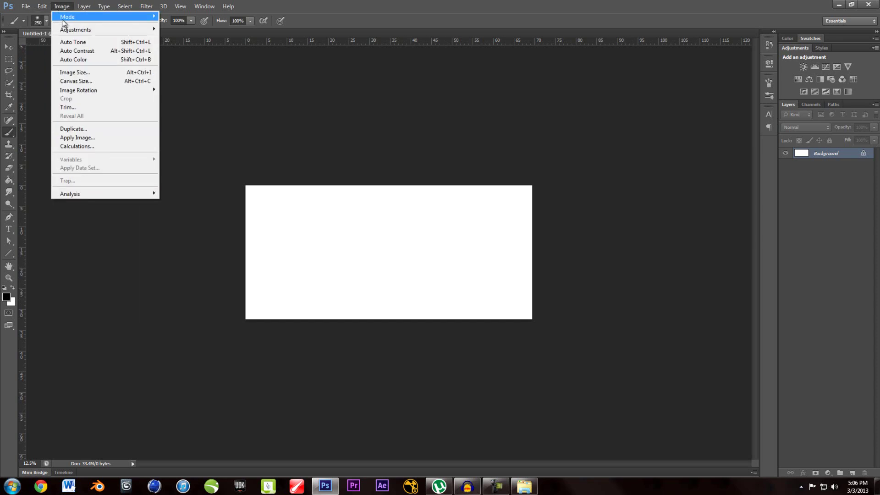
left_click(71, 82)
left_click(475, 176)
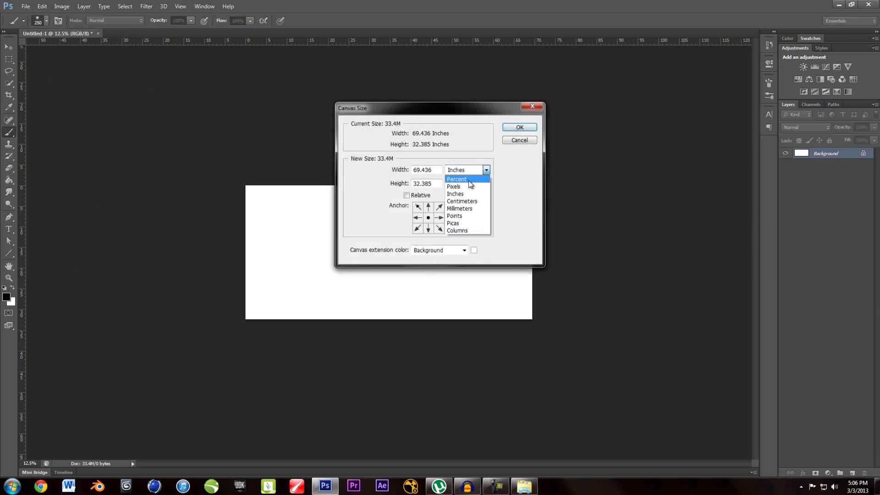
left_click(472, 187)
double_click(424, 170)
type("10000")
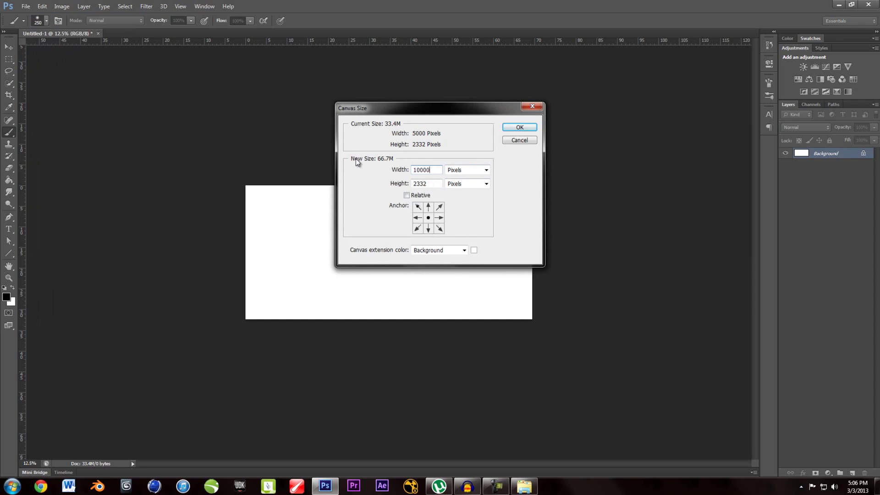
left_click(518, 129)
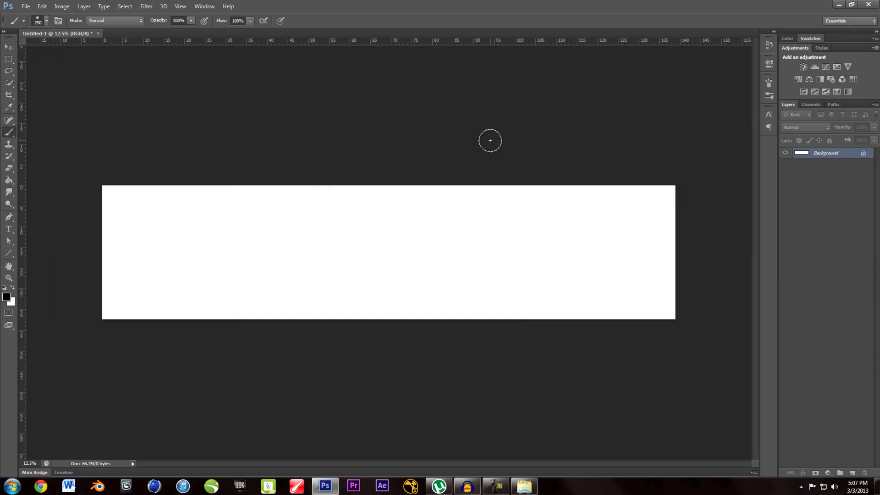
- Place picture 1 from the Skybox folder, scale it proportionally to the canvas height, and move it to the canvas's left end
left_click(522, 484)
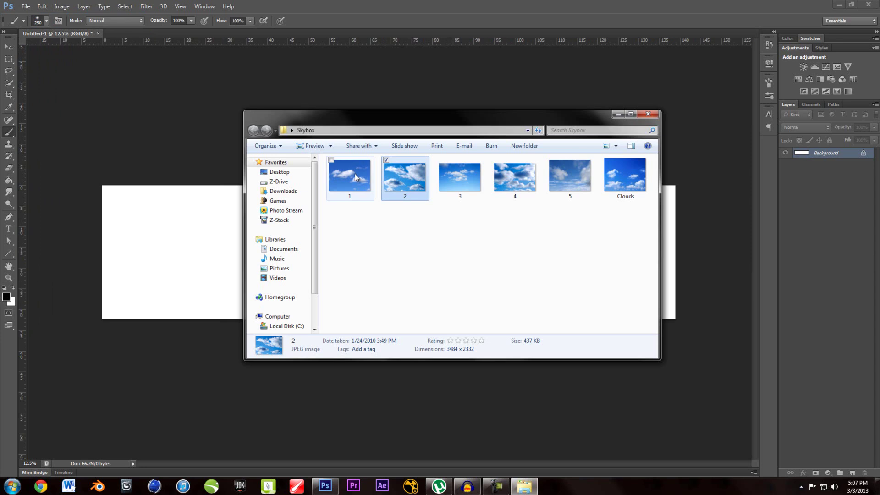
left_click_drag(346, 181, 191, 260)
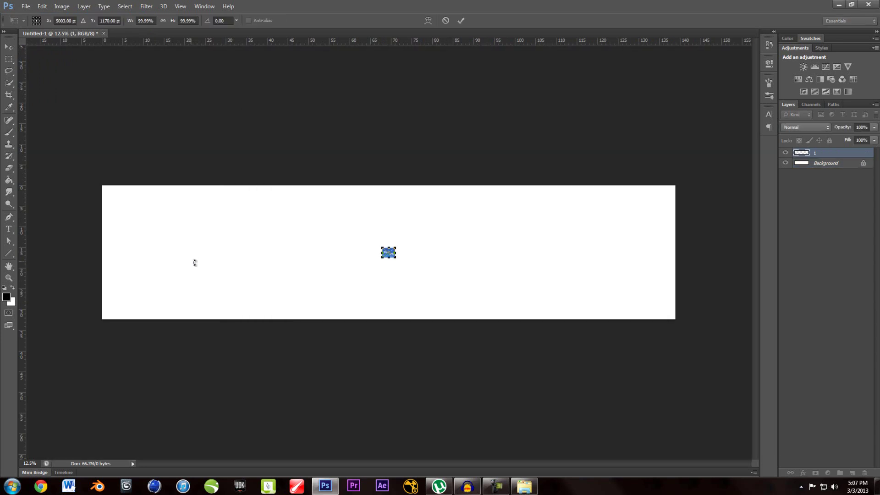
left_click_drag(380, 245, 295, 191, "alt+shift")
key("Return")
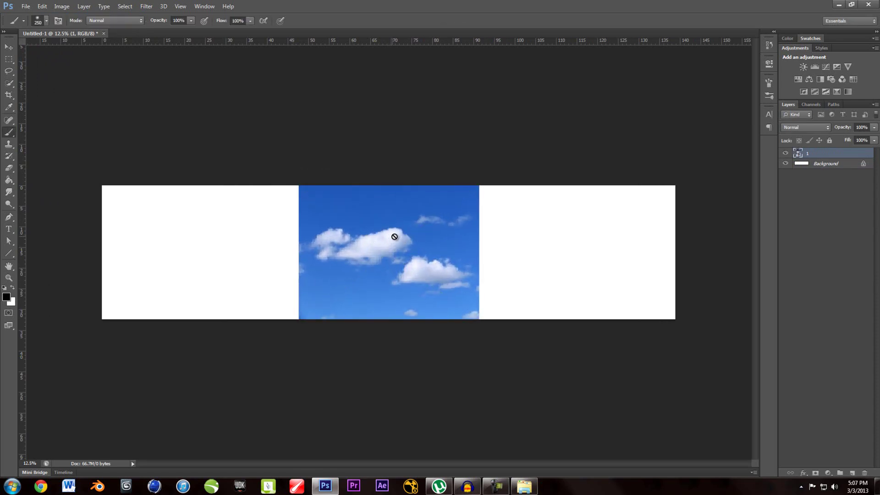
left_click(8, 48)
left_click_drag(367, 243, 172, 251)
- Place picture 2 from the Skybox folder and align it against the right edge of picture 1
left_click_drag(402, 177, 281, 252)
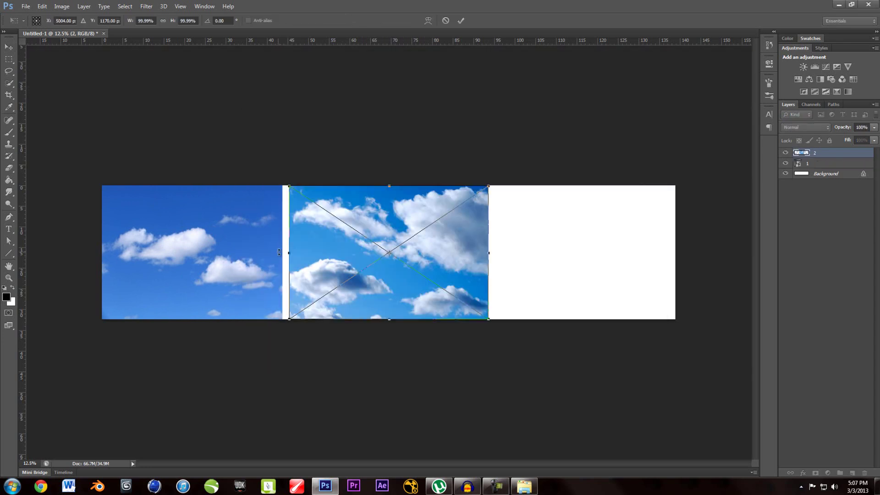
left_click_drag(356, 263, 350, 262)
key("Return")
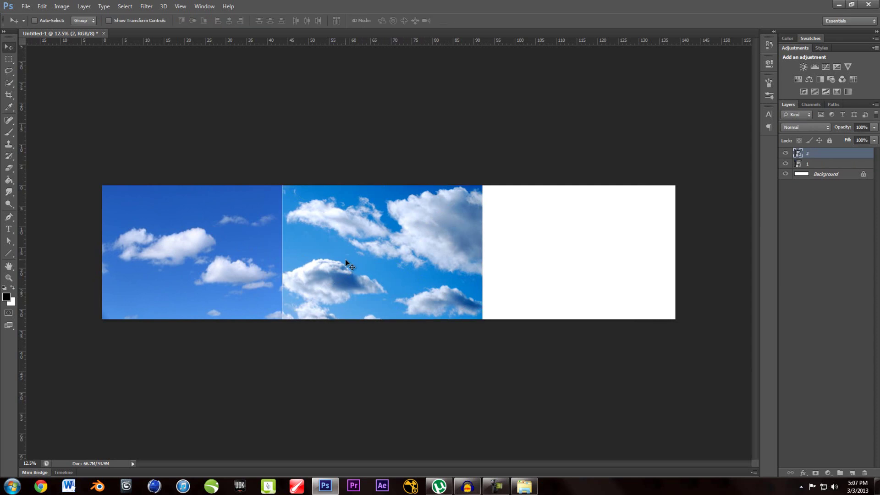
- Enlarge the canvas width to 20000 pixels, extending it with the background color
scroll(331, 251, "up", 1, "alt")
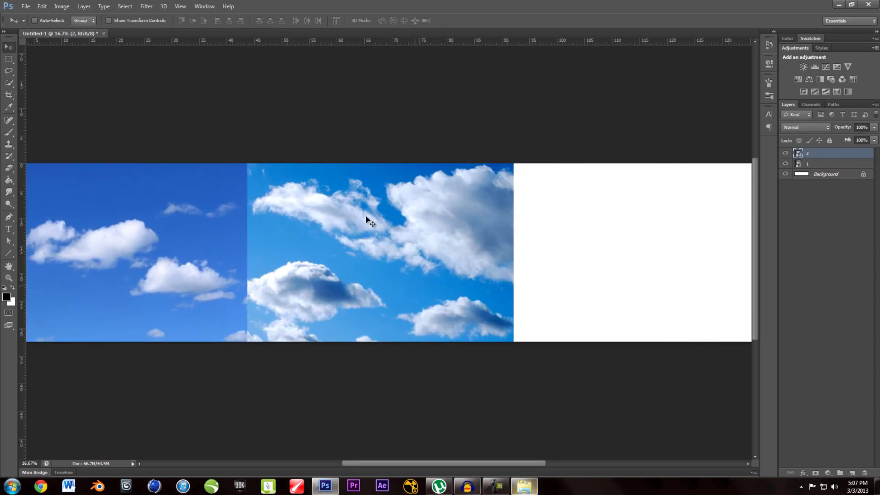
left_click(59, 6)
left_click(66, 75)
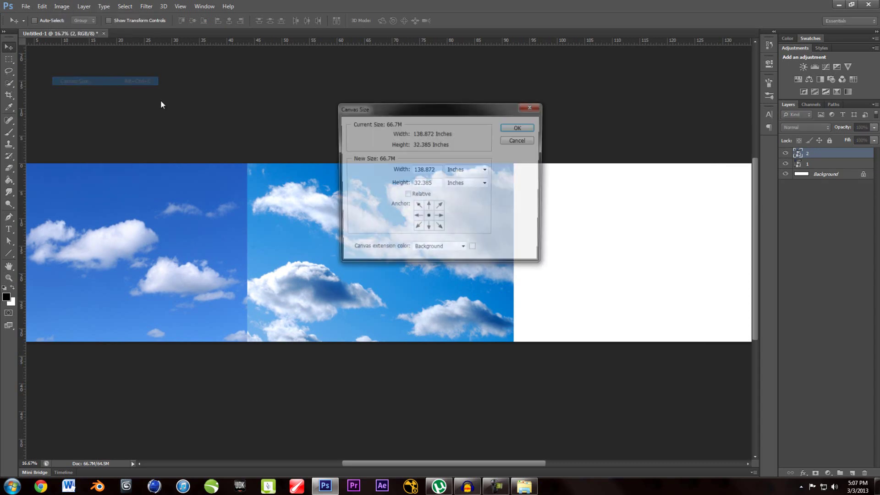
left_click(485, 170)
left_click(480, 188)
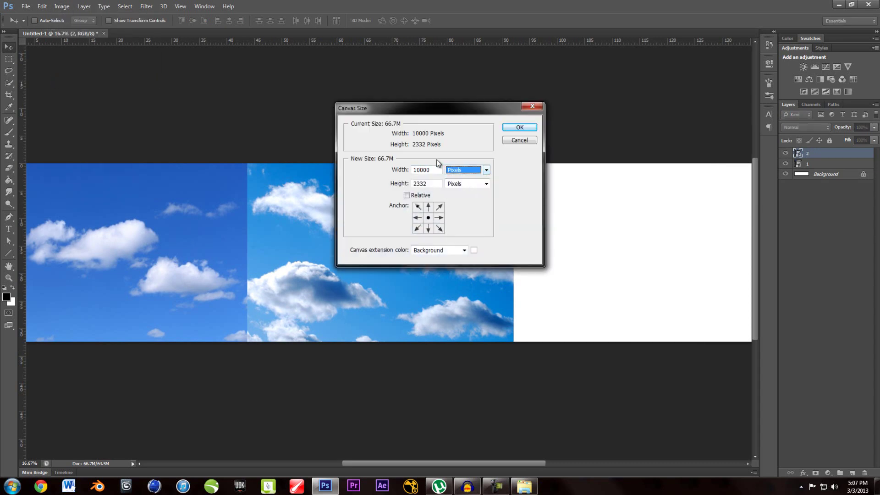
type("20000")
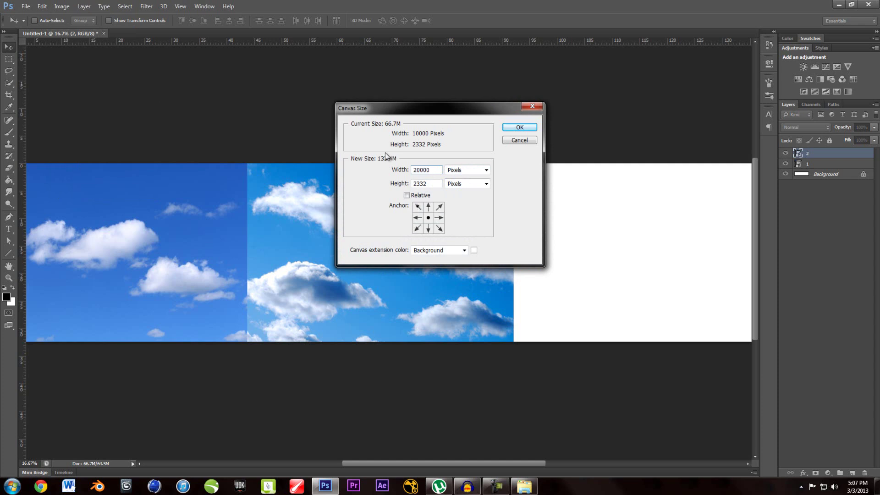
left_click(519, 127)
- Move picture layers 1 and 2 together to the left end of the widened canvas
key("ctrl+minus")
key("ctrl+minus")
key("ctrl+minus")
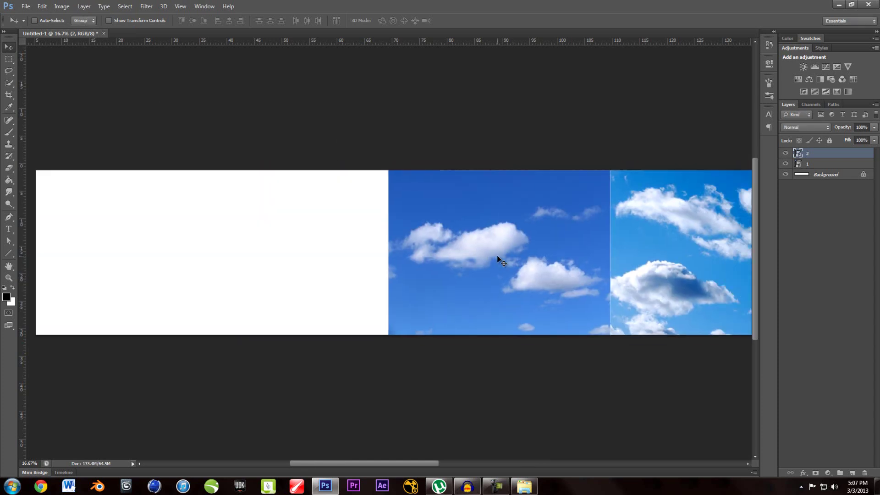
left_click(822, 165, "shift")
left_click_drag(397, 247, 257, 263)
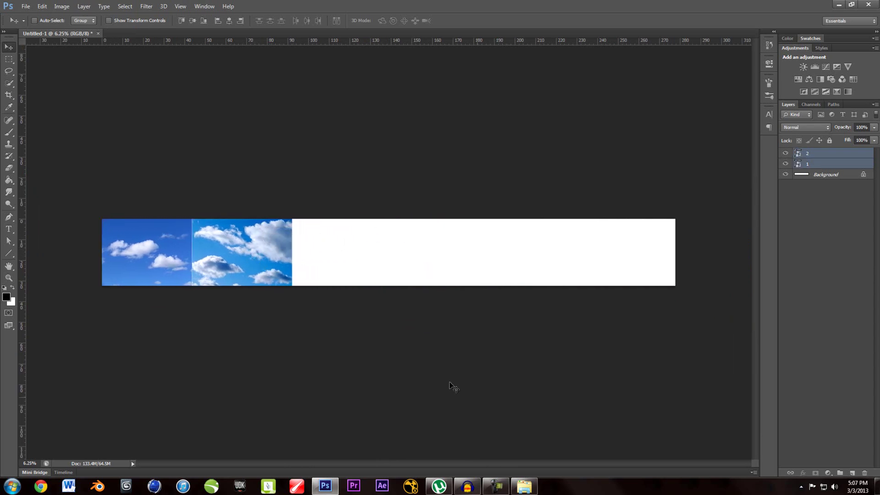
- Place picture 3 from the Skybox folder, scale it to the canvas height, and align it against the right edge of picture 2
left_click(524, 486)
left_click_drag(474, 193, 230, 265)
left_click_drag(370, 238, 335, 220, "alt+shift")
key("Return")
left_click_drag(370, 257, 328, 258)
- Place picture 4 from the Skybox folder and align it against the right edge of picture 3
left_click(524, 486)
left_click_drag(515, 178, 677, 308)
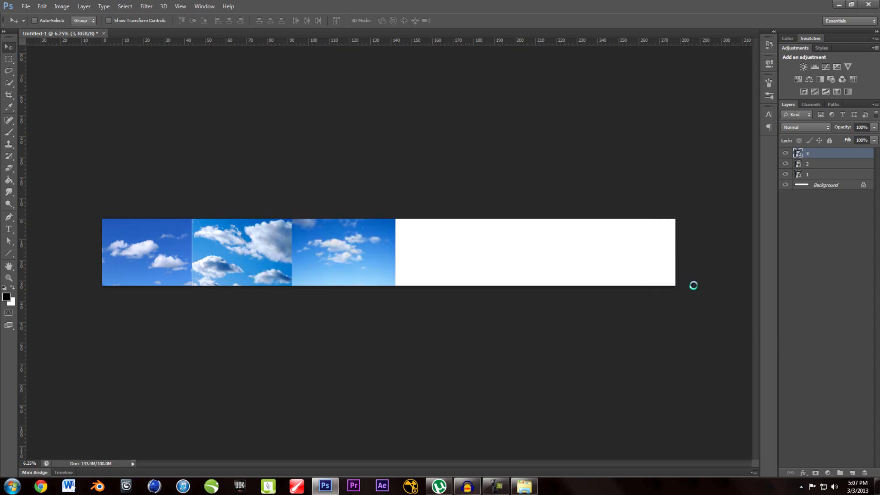
left_click_drag(398, 255, 452, 255)
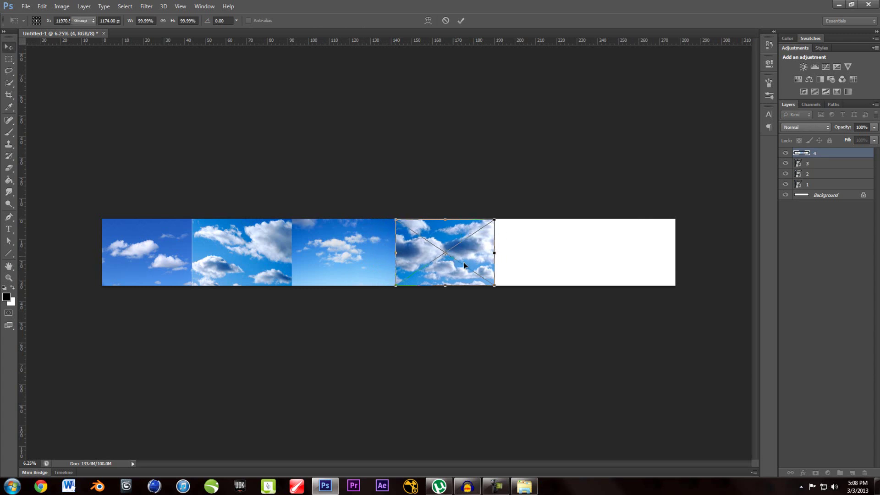
key("Return")
- Move picture 3 to the right of picture 4, and move picture 4 against the right edge of picture 2
key("ctrl+plus")
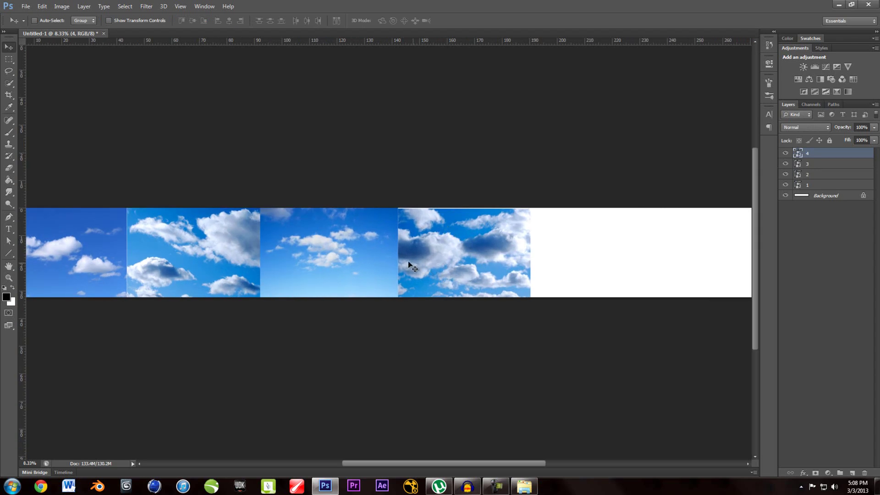
left_click(810, 166)
left_click_drag(371, 267, 619, 263)
left_click(813, 155)
left_click_drag(496, 262, 360, 265)
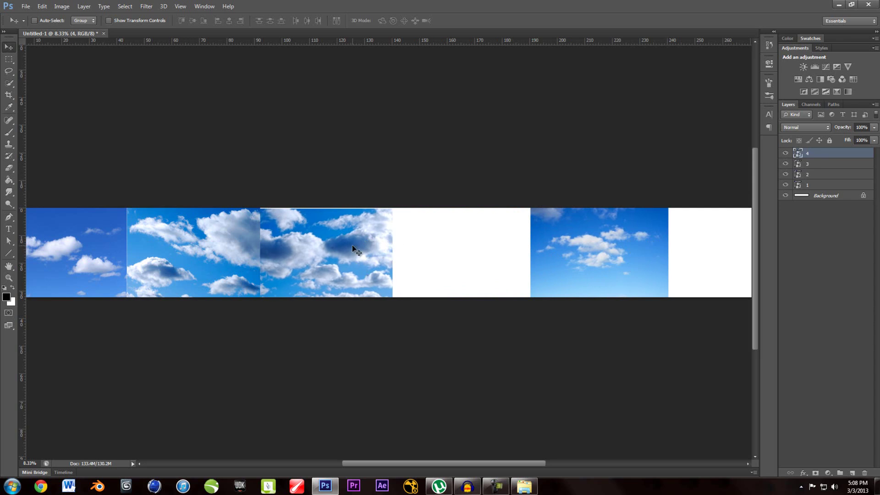
- Scale picture 4 proportionally to about 102% to cover the canvas height, and move picture 3 against its right edge
key("ctrl+t")
left_click_drag(393, 208, 396, 206, "shift")
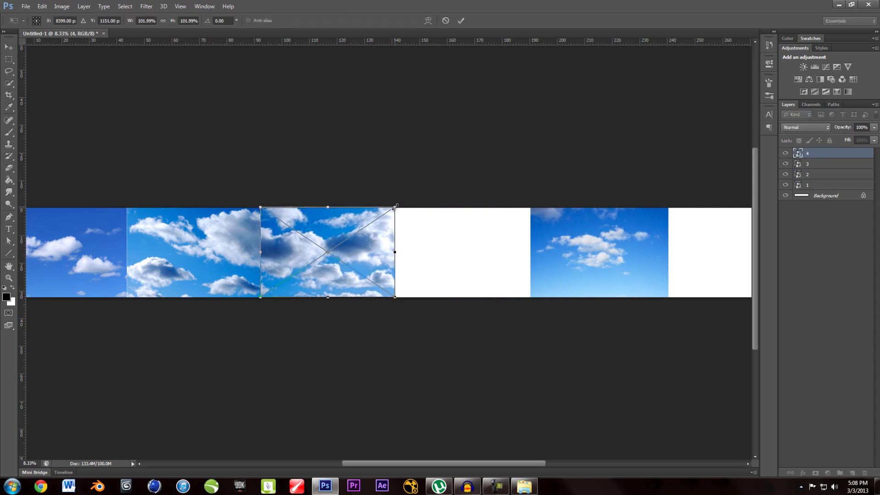
key("Return")
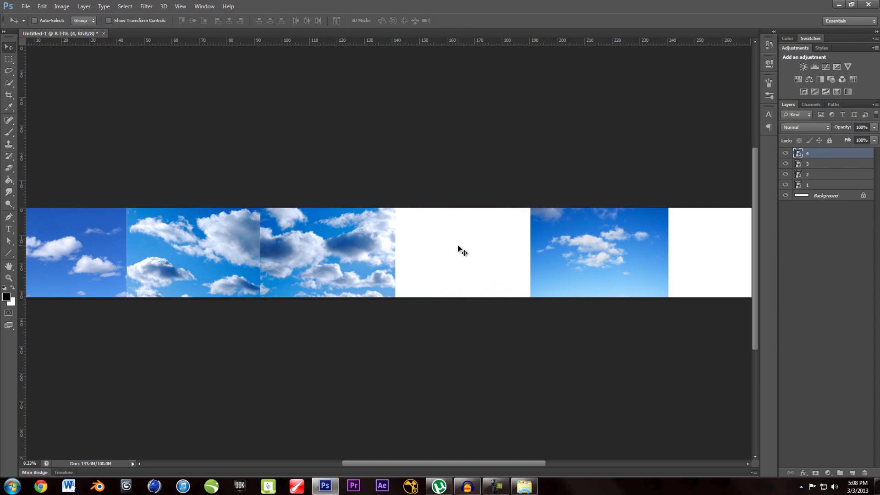
left_click(821, 165)
left_click_drag(668, 249, 532, 251)
- Place picture 5 from the Skybox folder, scale it to the canvas height, and align it against the right edge of picture 3
left_click(525, 486)
left_click_drag(565, 183, 689, 281)
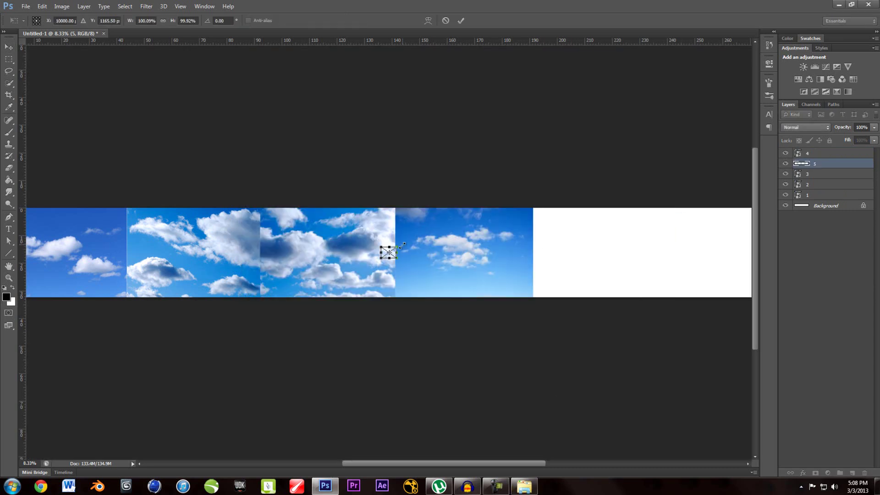
left_click_drag(399, 247, 450, 208)
key("Return")
left_click_drag(414, 230, 622, 238)
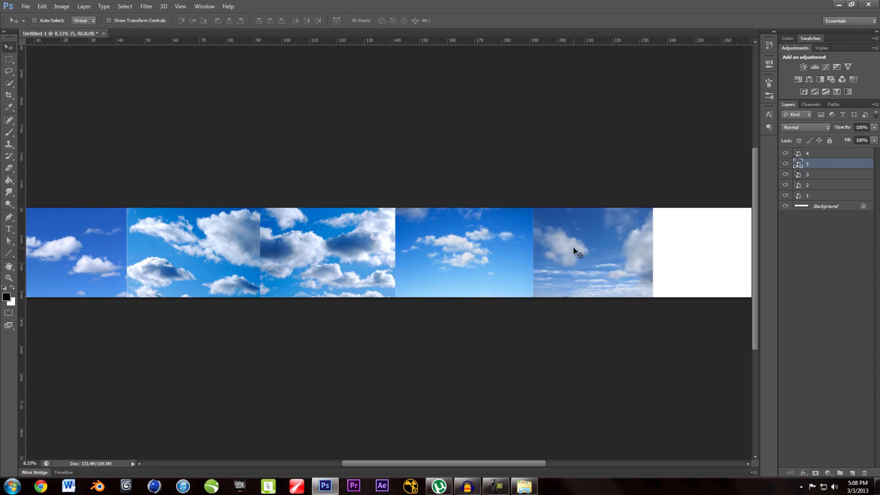
- Trim the empty white canvas area based on the bottom right pixel color and return to the Move tool
key("ctrl+minus")
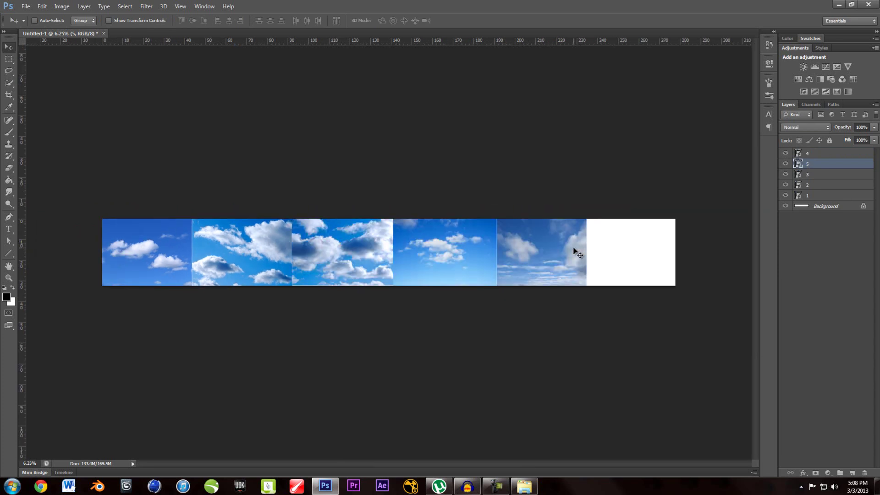
left_click(62, 6)
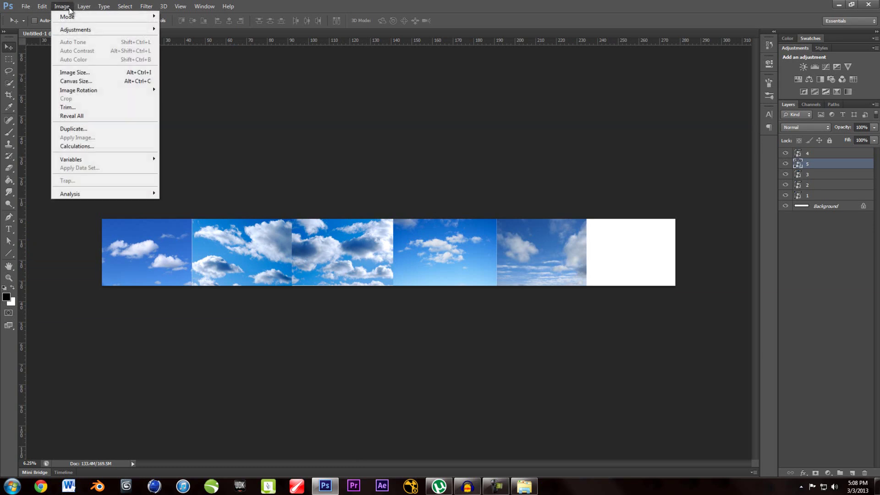
left_click(87, 108)
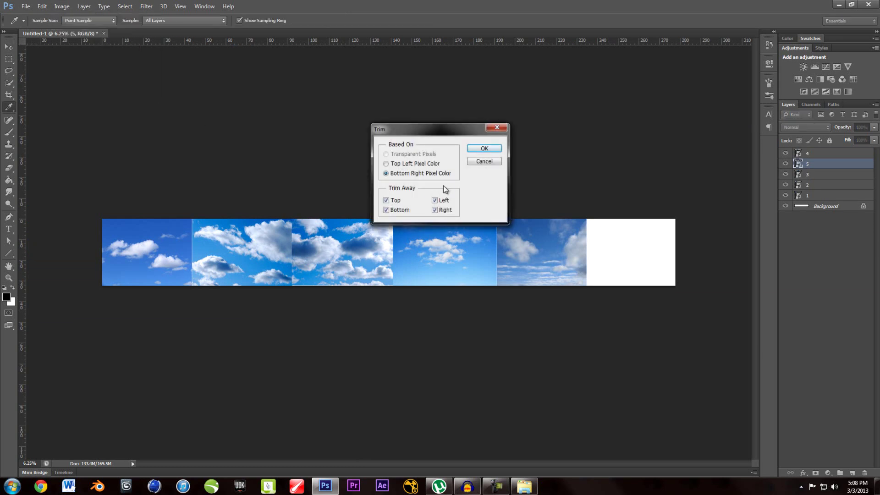
left_click(483, 148)
key("v")
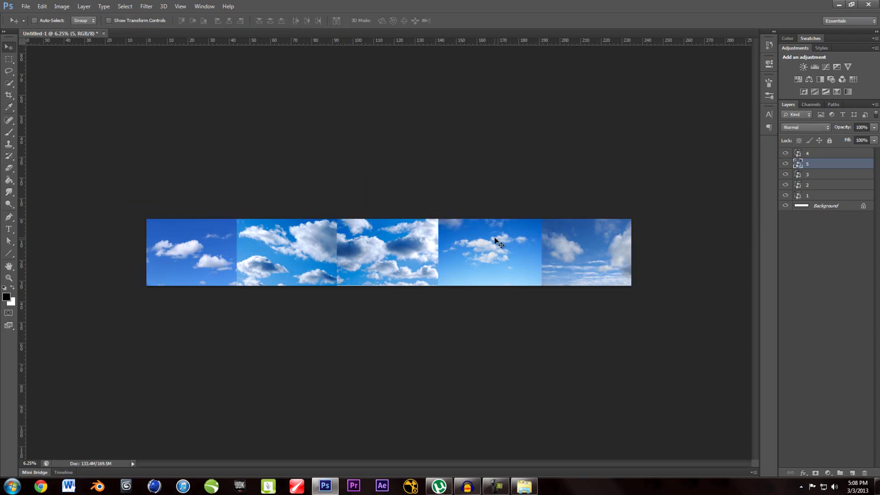
- Save the document as a Photoshop file named Skytex in the Skybox folder on the desktop
key("ctrl+plus")
key("ctrl+plus")
key("ctrl+minus")
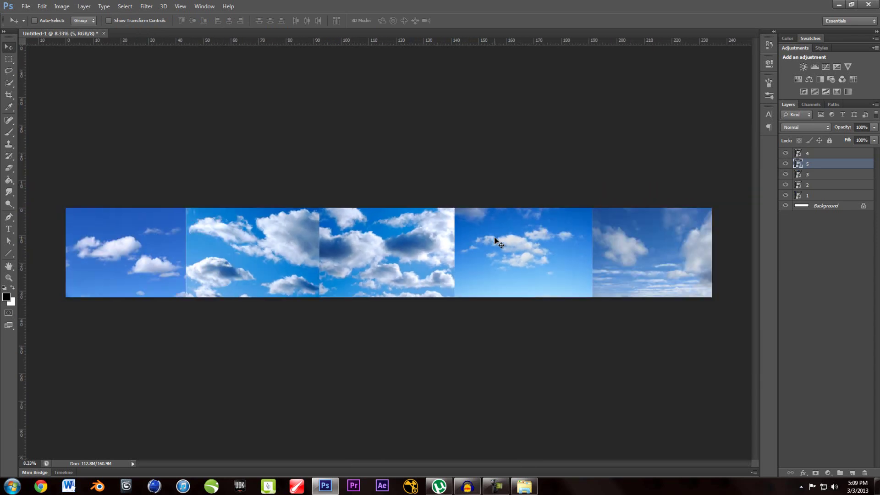
left_click(26, 7)
left_click(47, 118)
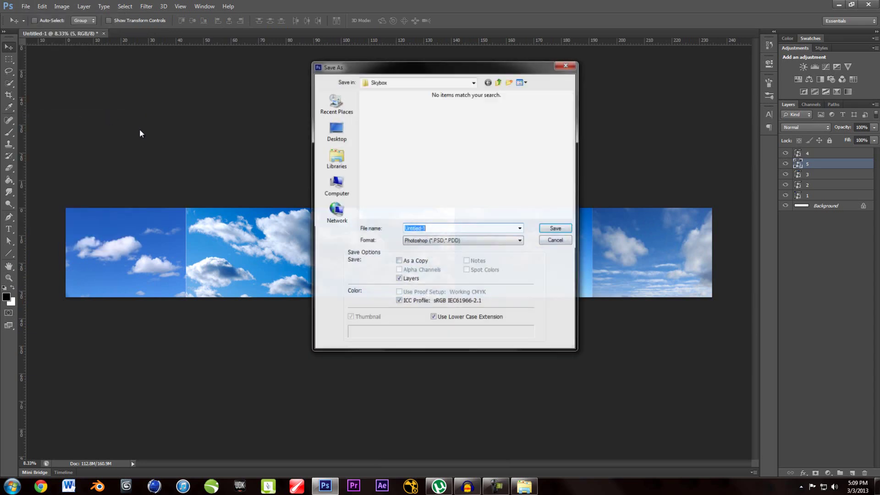
left_click(324, 137)
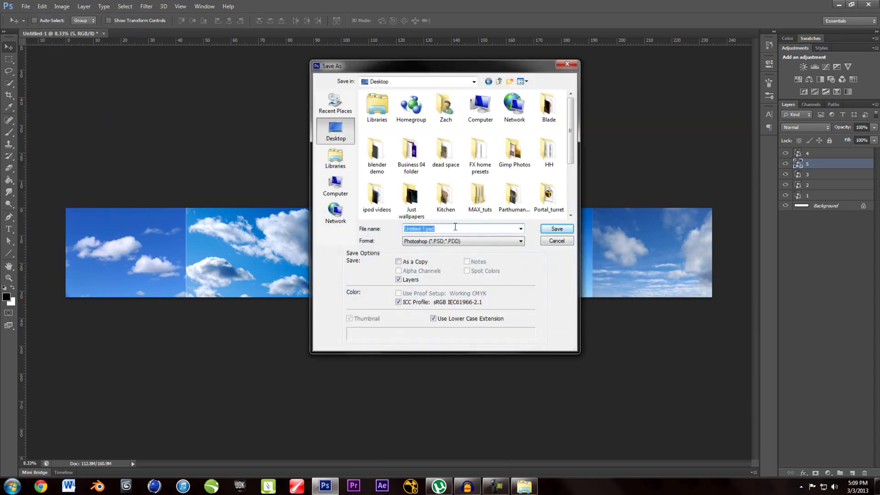
left_click_drag(572, 154, 572, 186)
double_click(480, 177)
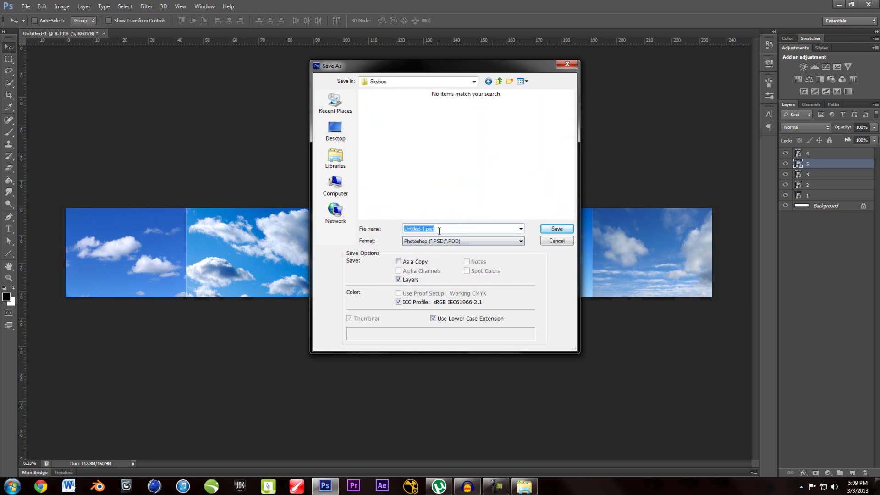
type("Skytex")
left_click(555, 228)
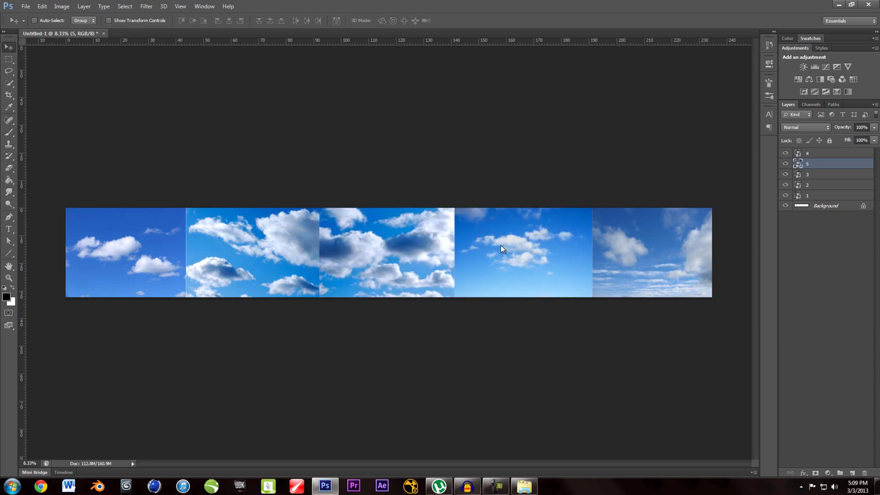
- Duplicate the five picture layers, 1 to 5, within the Skytex document
left_click(813, 155)
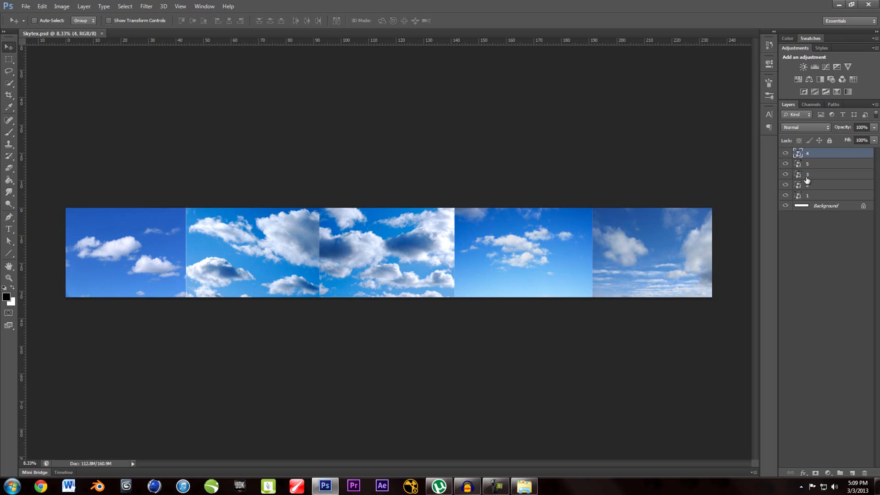
left_click(816, 195, "shift")
right_click(812, 152)
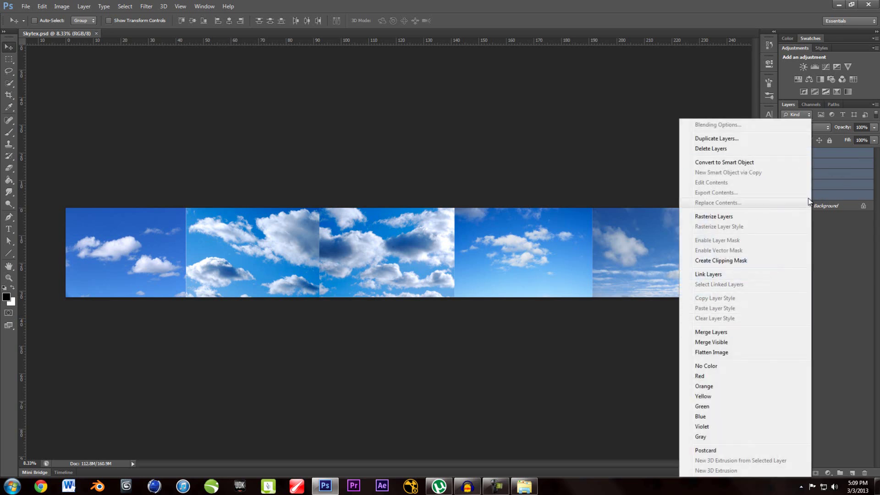
left_click(708, 138)
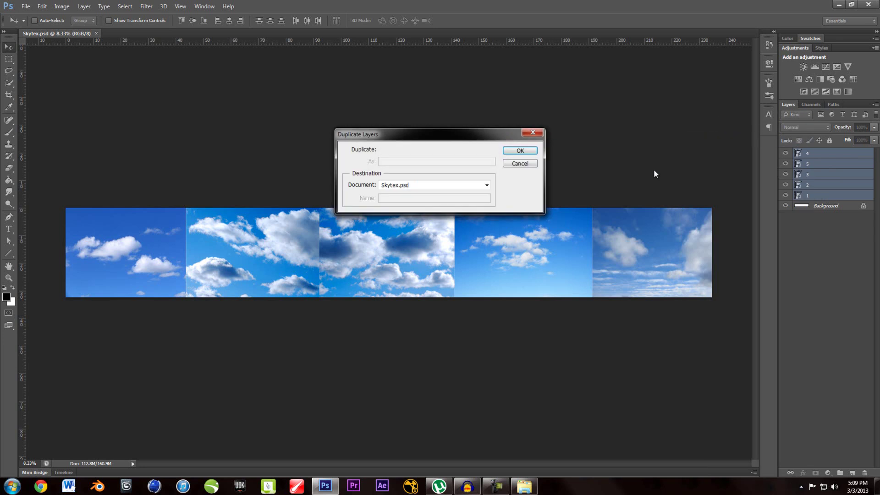
left_click(518, 151)
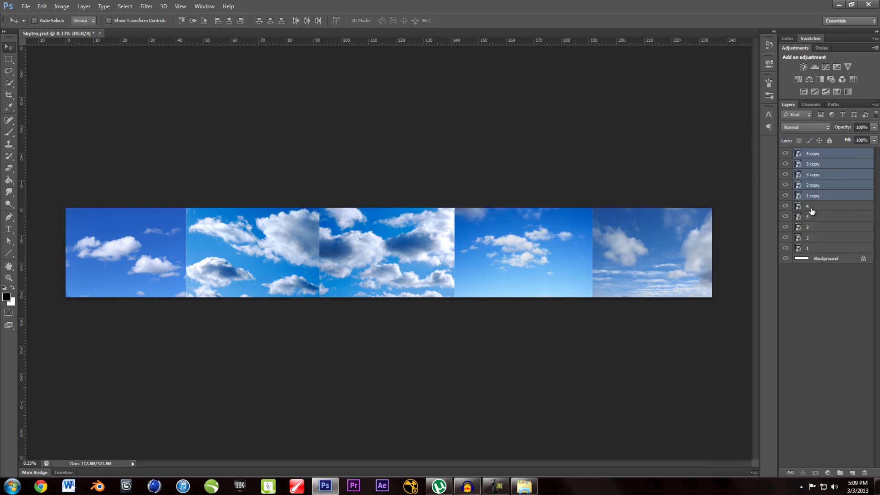
- Group the original picture layers 1 to 5 into a new group named Originals
left_click(812, 209)
left_click(812, 249, "shift")
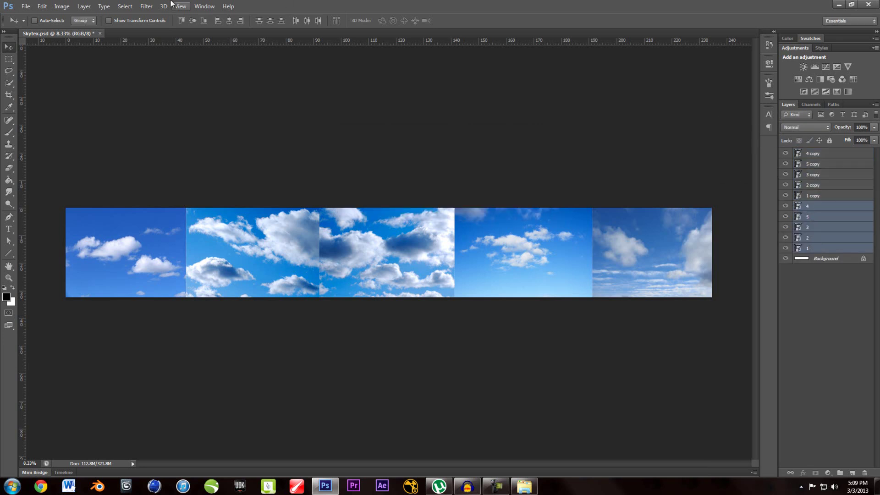
left_click(84, 6)
mouse_move(98, 17)
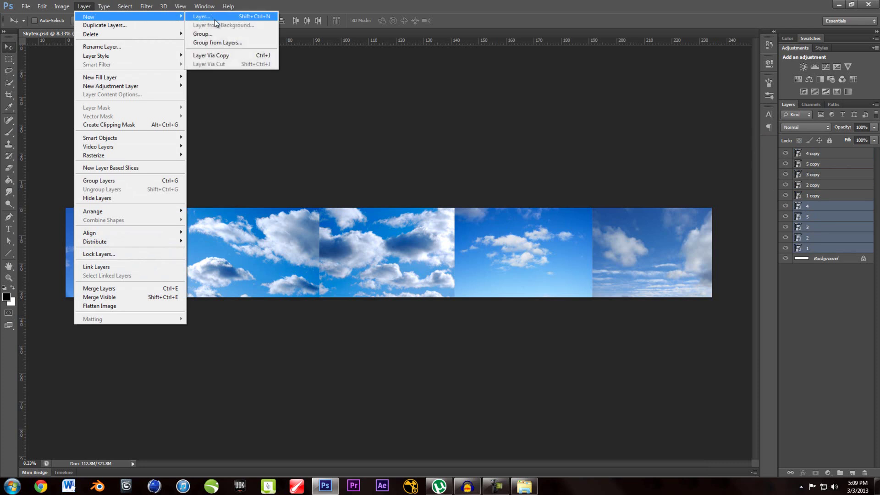
left_click(225, 42)
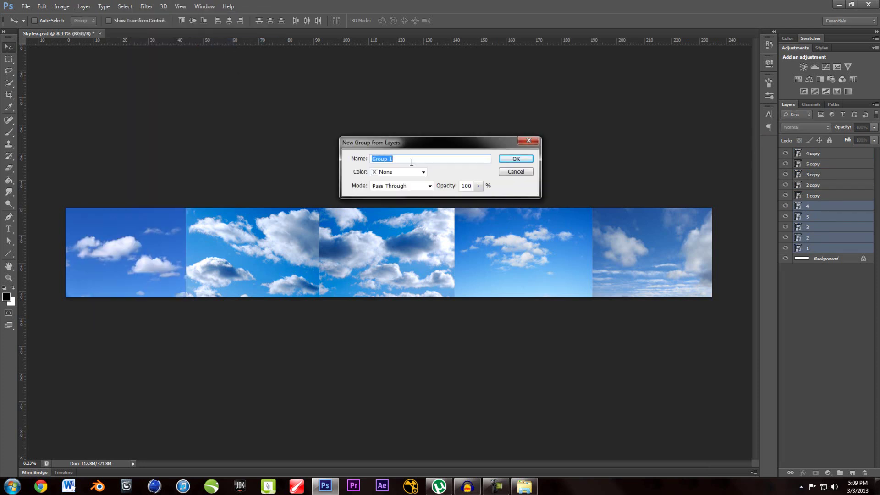
type("Originals")
left_click(527, 159)
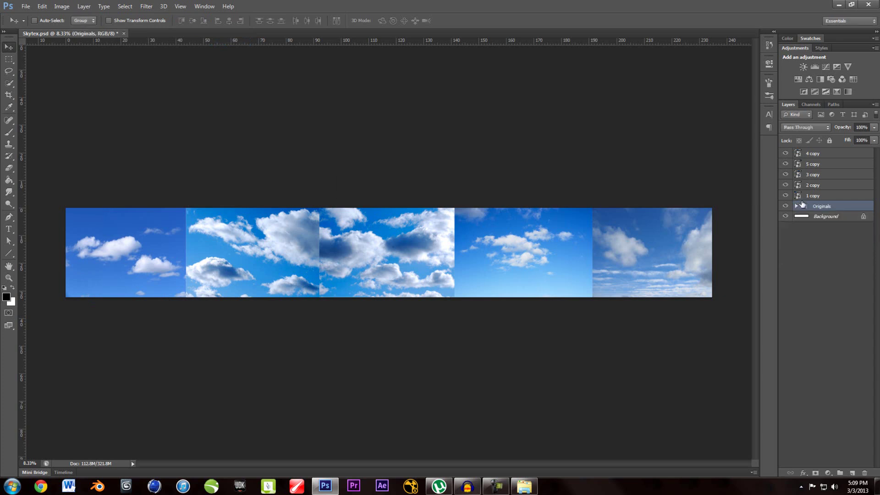
- Delete the five duplicate layers, from 4 copy down to 1 copy
left_click(815, 154)
left_click(820, 196, "shift")
right_click(820, 197)
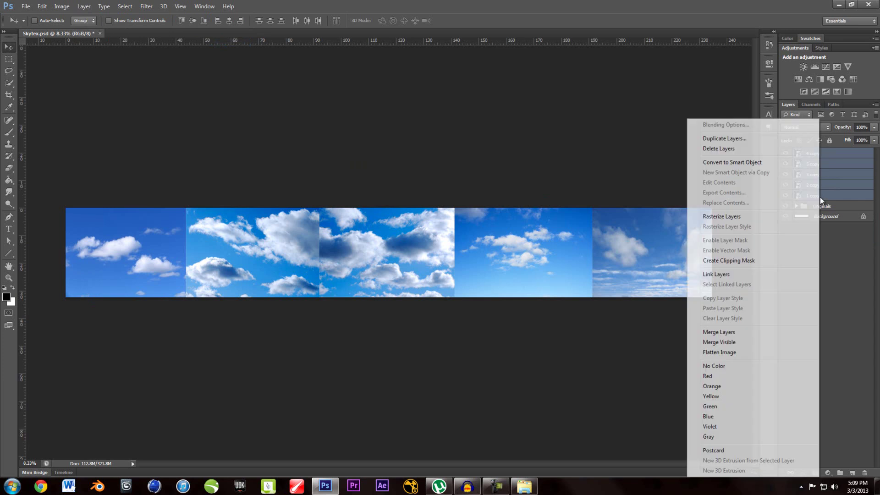
left_click(856, 287)
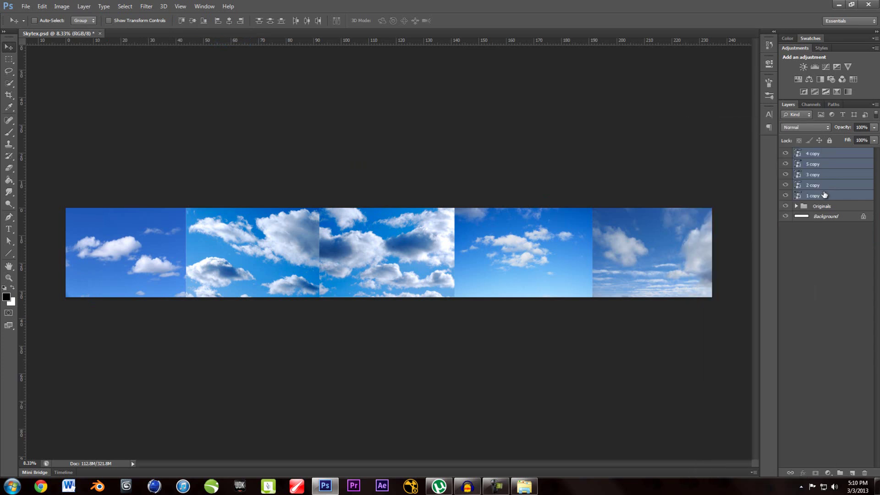
key("Delete")
- Expand the Originals group, select layer 1, and check which image adjustments are available for it
left_click(797, 153)
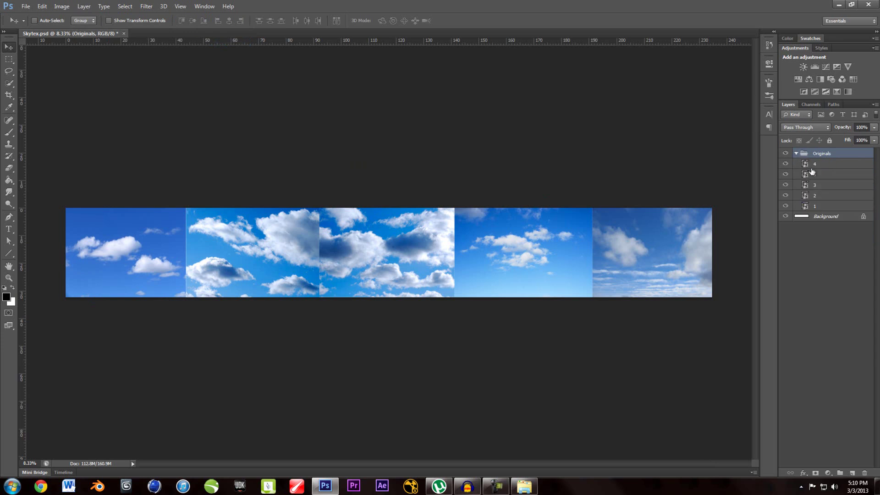
left_click(820, 206)
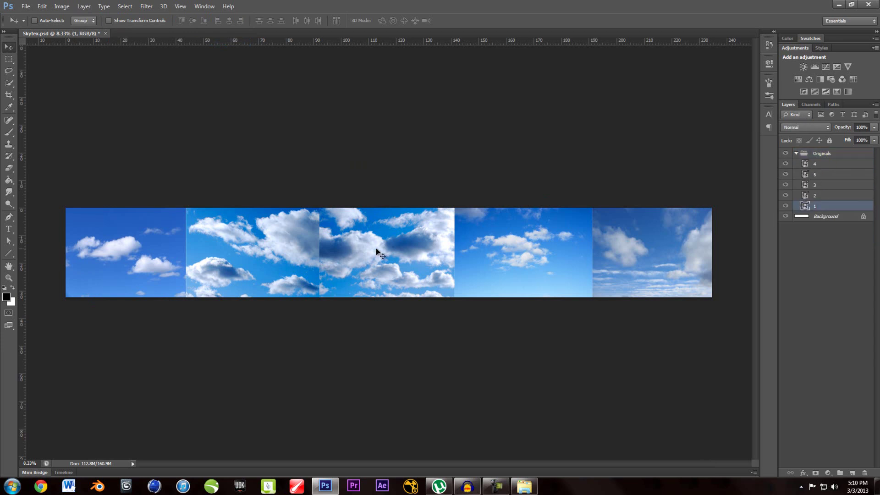
scroll(348, 248, "up", 1, "alt")
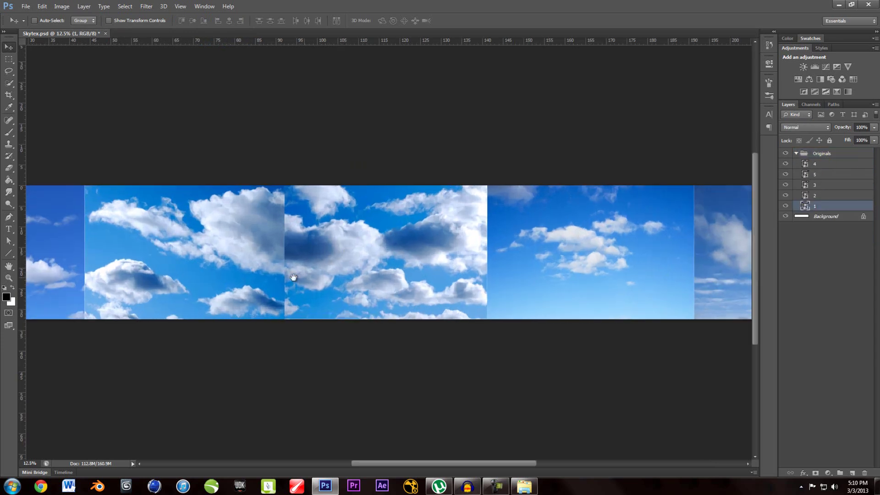
scroll(327, 275, "left", 5)
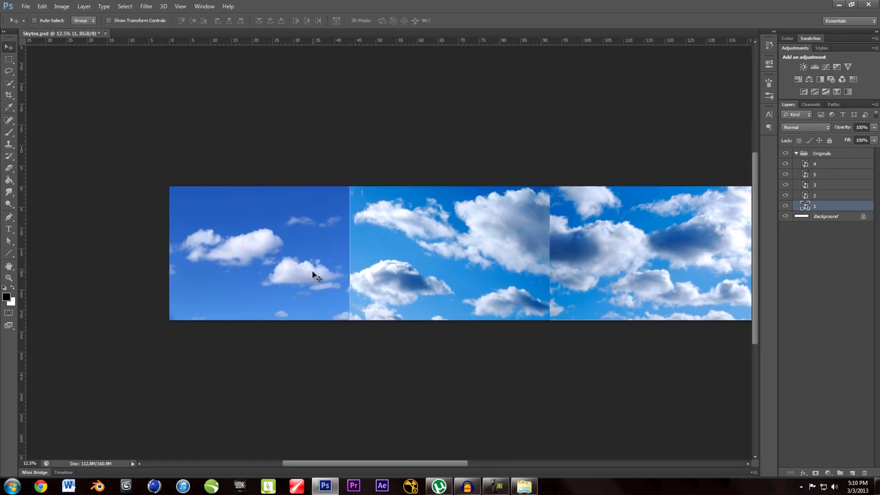
scroll(312, 274, "up", 1, "alt")
scroll(303, 271, "left", 1)
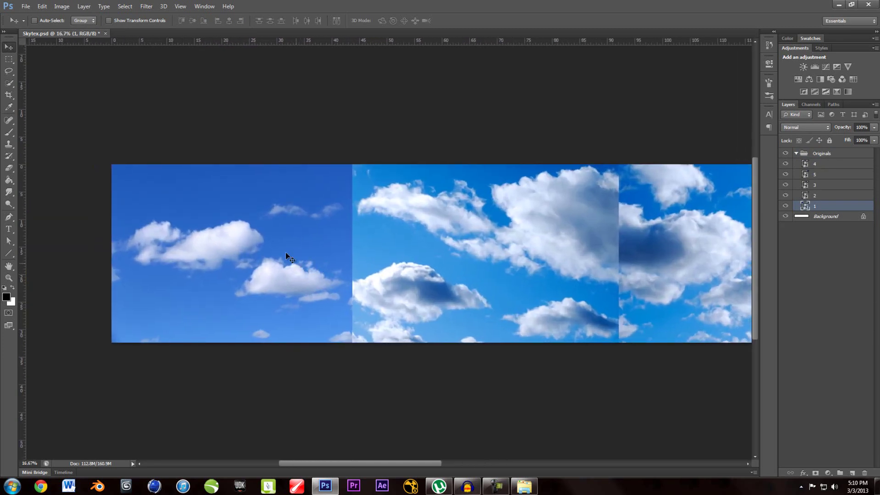
left_click(62, 6)
scroll(334, 137, "down", 1, "alt")
scroll(491, 147, "left", 2)
scroll(491, 147, "left", 1)
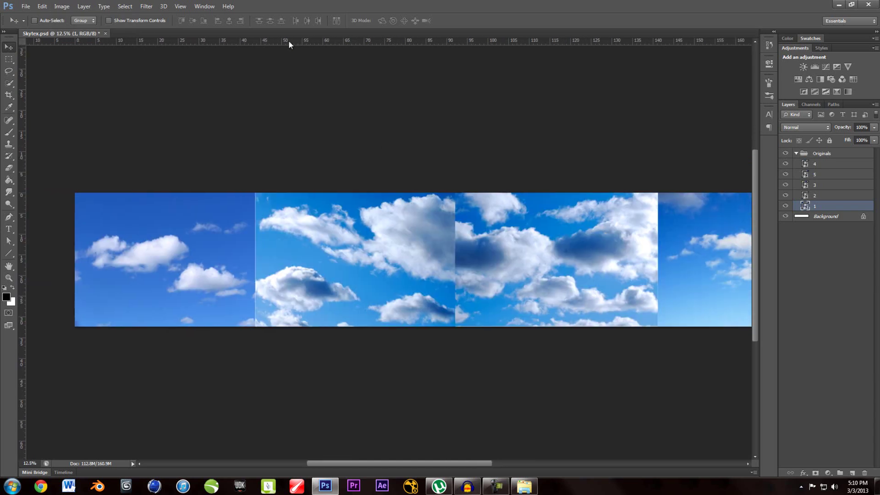
left_click(65, 9)
mouse_move(90, 35)
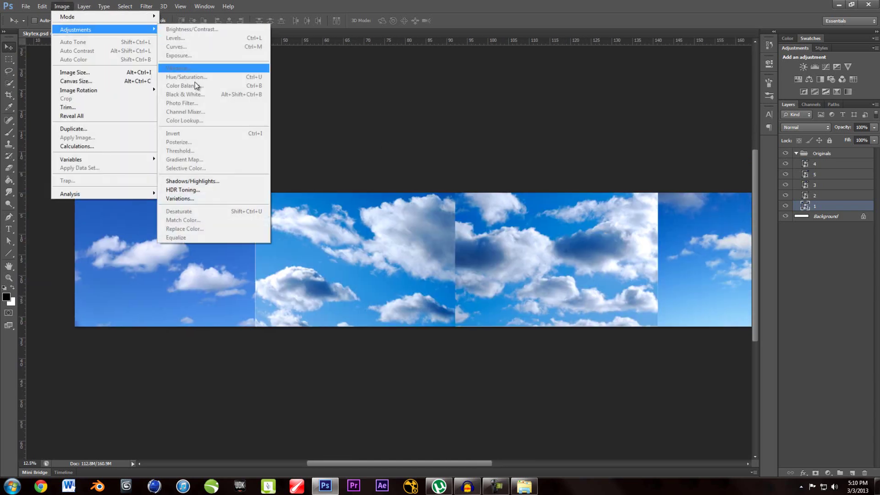
- Rasterize all five picture layers inside the Originals group
left_click(841, 205)
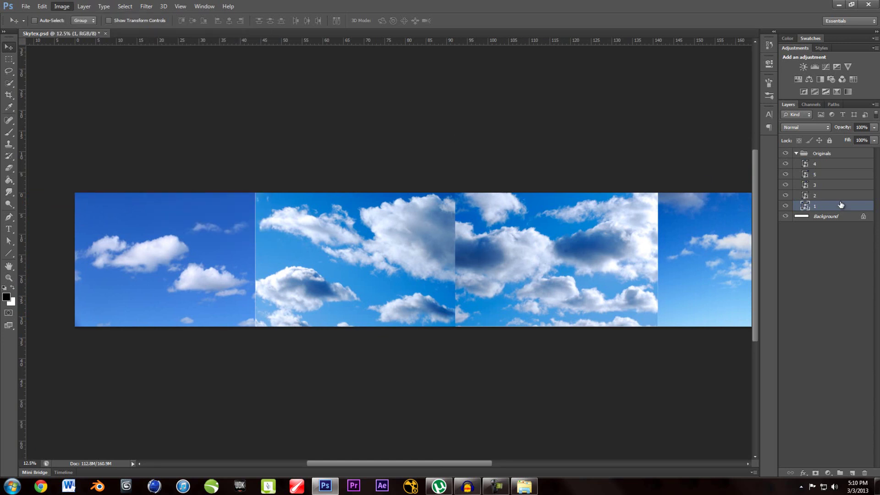
left_click(824, 164, "shift")
right_click(825, 164)
left_click(743, 216)
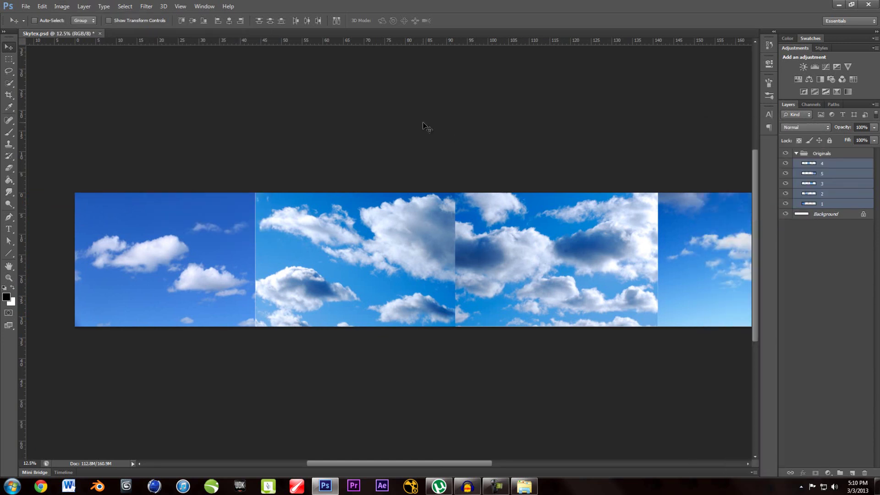
- Open the Hue/Saturation adjustment for layer 1 alone and place its dialog so the seam between pictures 1 and 2 stays in view
left_click(56, 7)
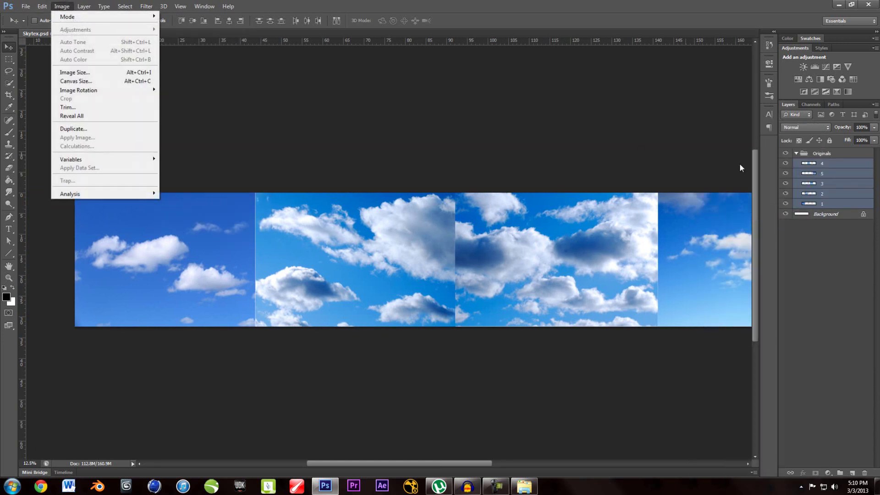
left_click(841, 204)
left_click(61, 6)
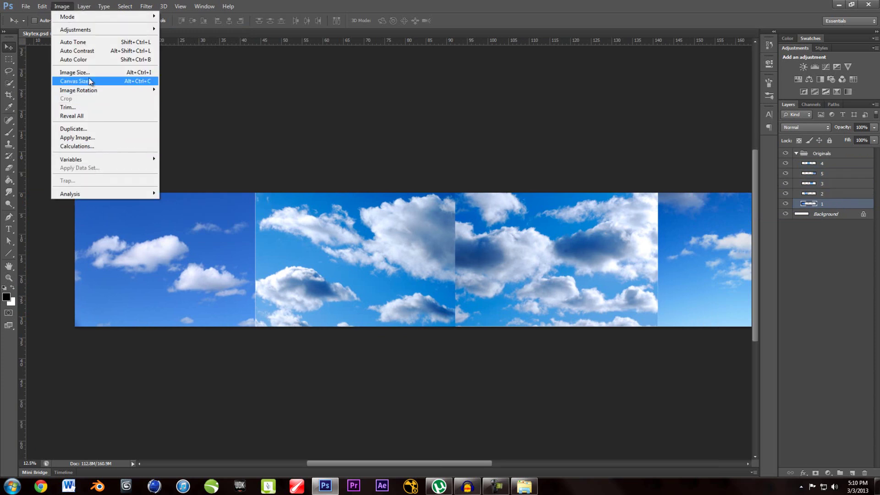
mouse_move(98, 32)
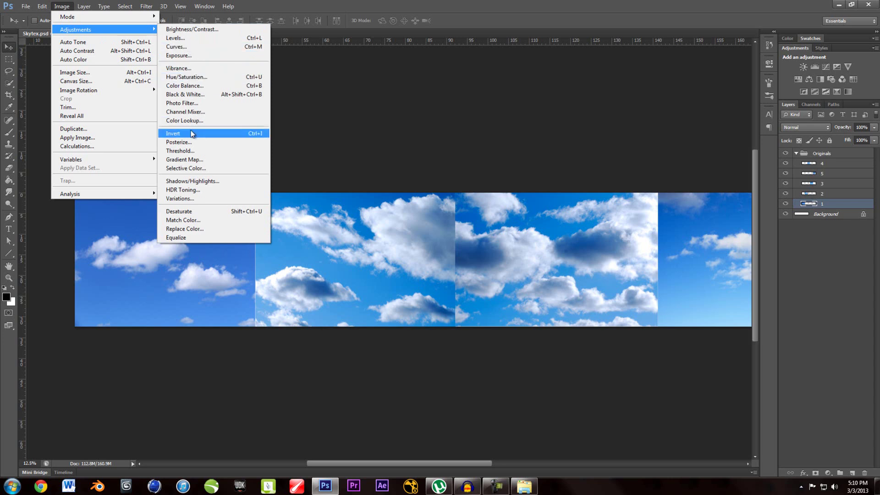
left_click(193, 77)
left_click_drag(227, 173, 311, 360)
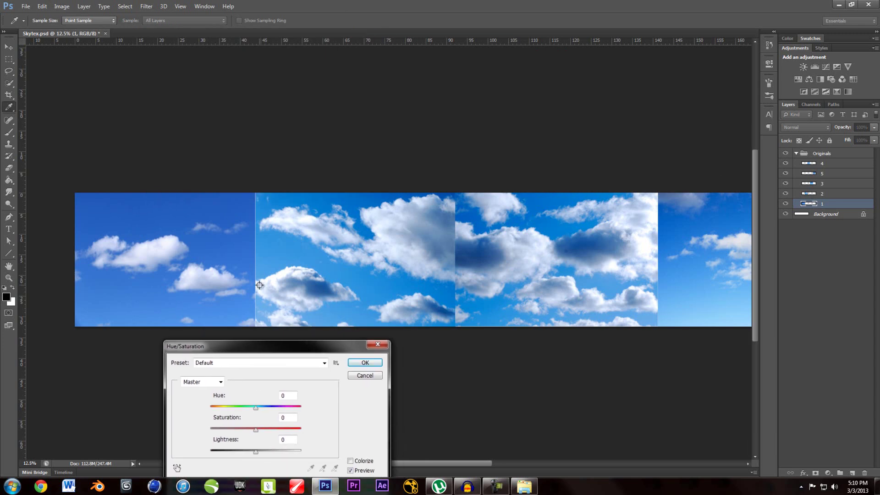
key("ctrl+equal")
key("ctrl+equal")
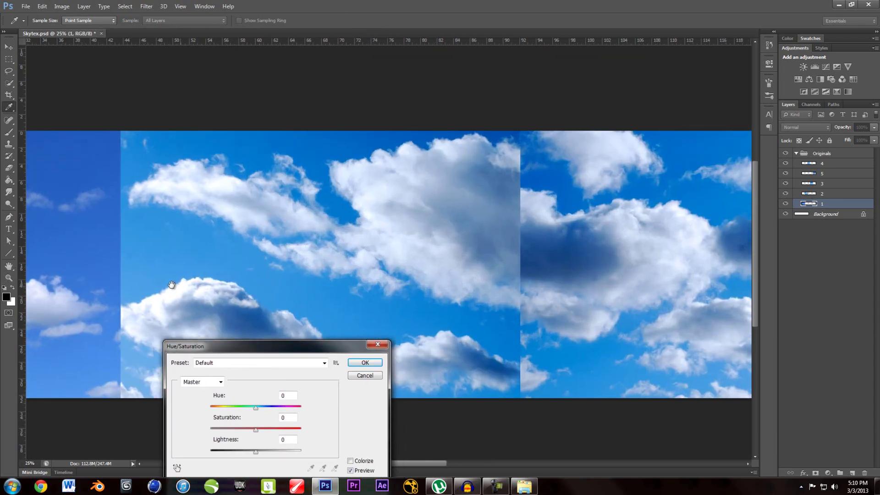
left_click_drag(233, 273, 383, 249)
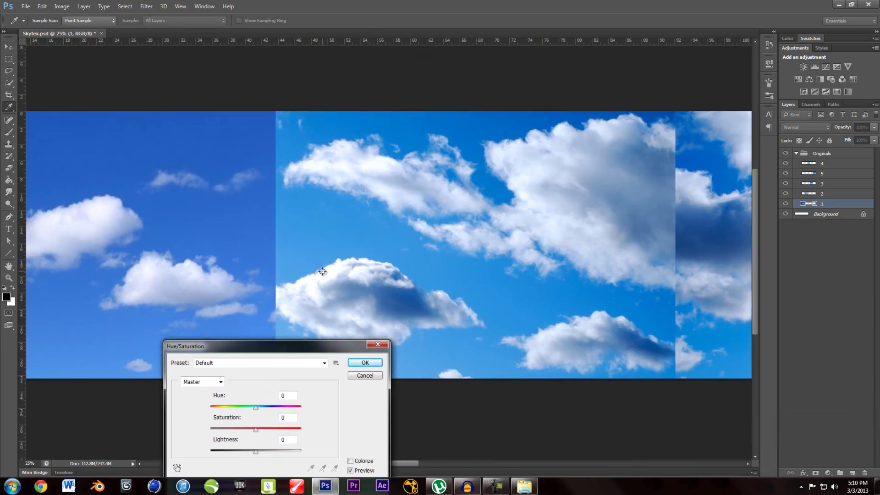
left_click_drag(281, 237, 292, 235)
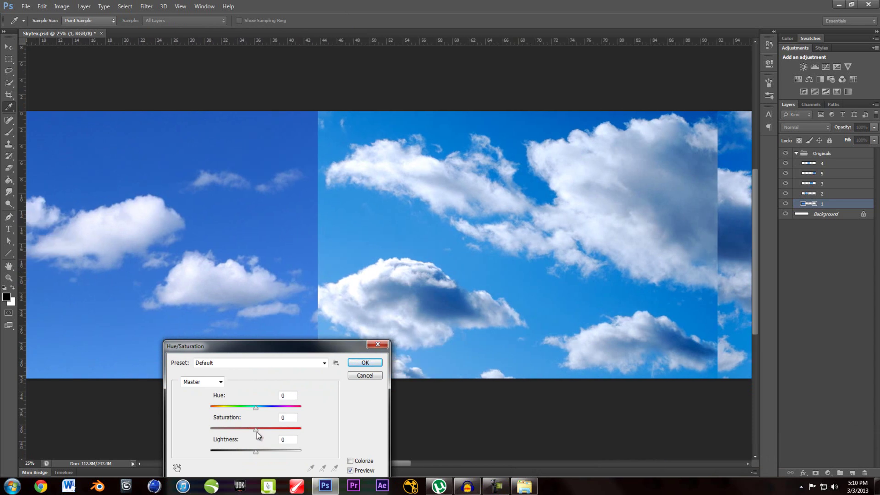
- Raise layer 1's saturation and lightness to bring it closer to picture 2, and apply the adjustment
left_click_drag(256, 430, 267, 452)
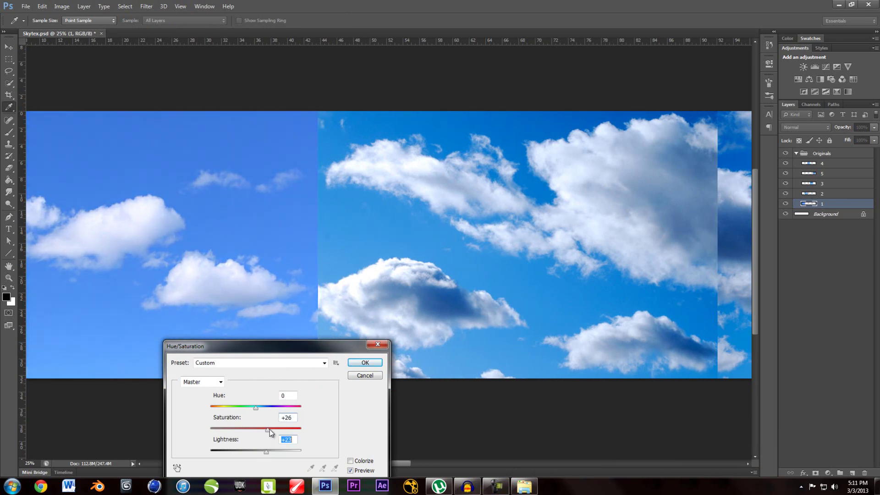
mouse_move(264, 430)
left_mouse_down()
mouse_move(273, 429)
mouse_move(268, 451)
mouse_move(268, 431)
left_mouse_up()
left_click(272, 430)
key("Tab")
key("Down")
key("Down")
key("Down")
key("Down")
key("Down")
key("Up")
key("Up")
key("Up")
left_click(357, 363)
- Identify which layer holds the fourth picture in the strip by toggling the visibility of layer 3
left_click_drag(413, 329, 215, 344)
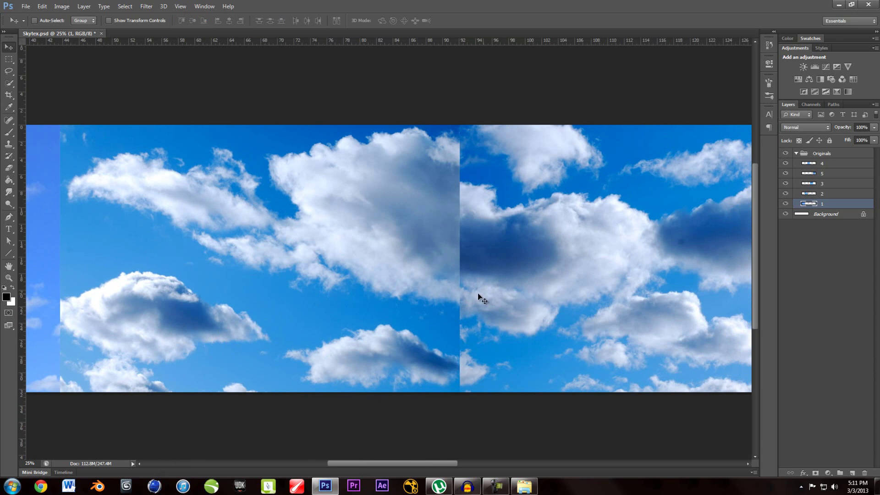
left_click_drag(536, 325, 232, 338)
left_click_drag(674, 263, 464, 299)
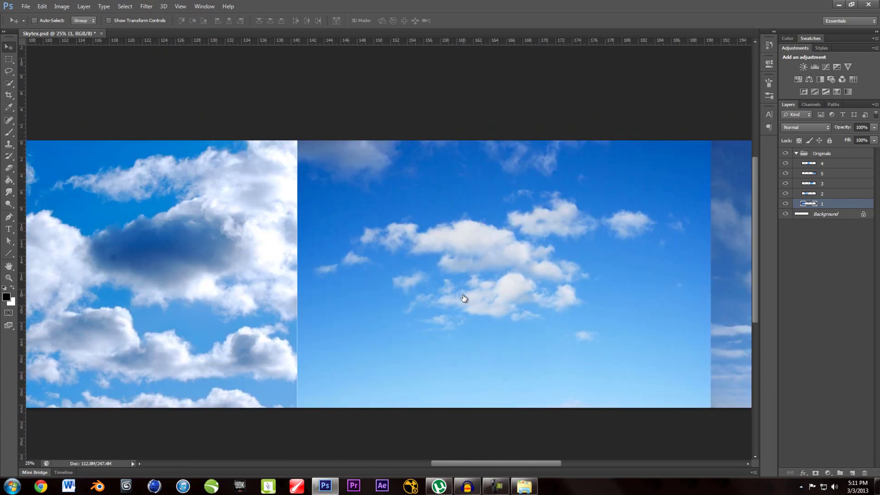
left_click(785, 183)
left_click(785, 184)
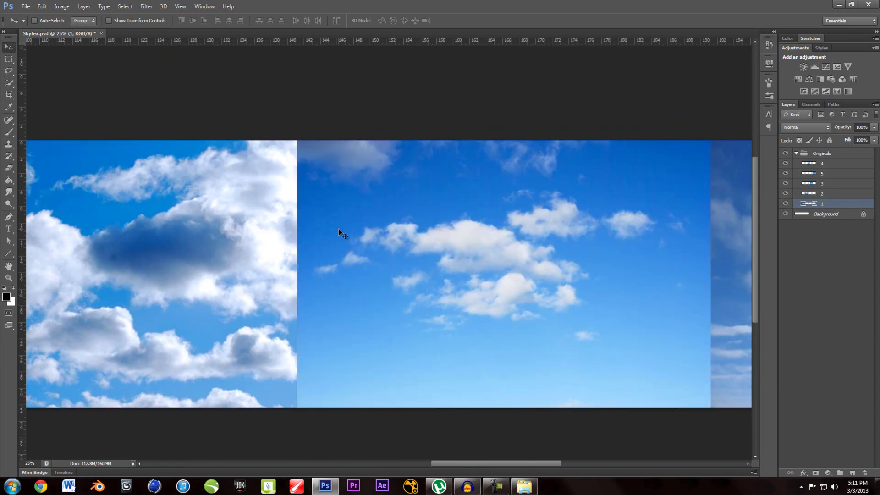
- Try a slight saturation increase on layer 1 with Hue/Saturation
left_click(62, 6)
mouse_move(79, 30)
left_click(200, 78)
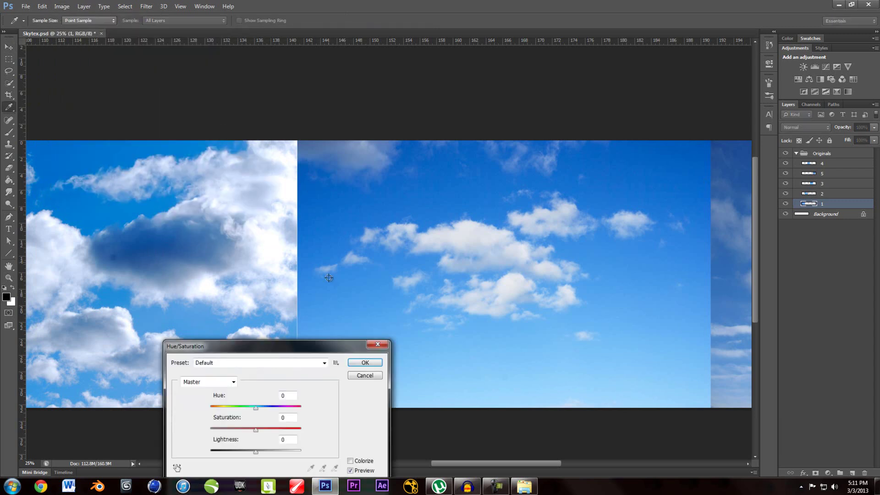
left_click_drag(239, 347, 105, 238)
left_click_drag(121, 321, 127, 322)
left_click(231, 255)
- Raise layer 3's saturation and lightness slightly with Hue/Saturation to match the neighbouring picture, and return to the Move tool
left_click(822, 183)
left_click(62, 6)
mouse_move(79, 28)
left_click(200, 79)
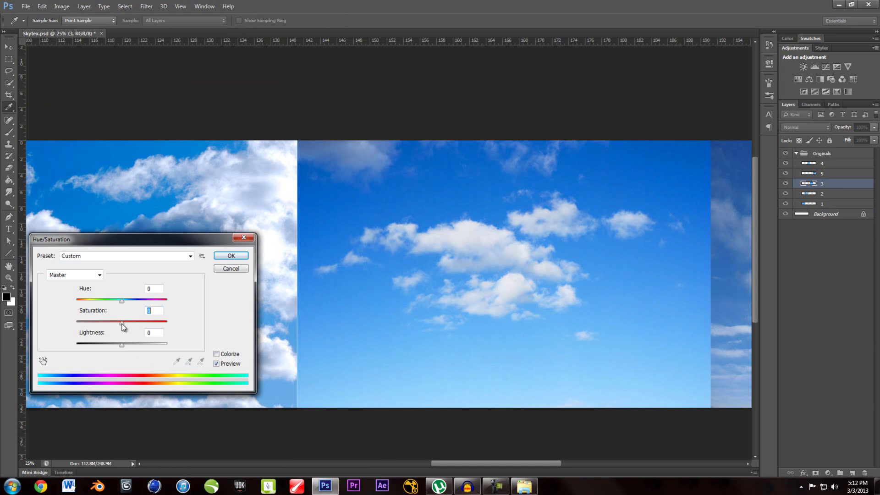
left_click_drag(127, 349, 125, 351)
left_click(231, 256)
key("v")
- Select layer 5, the last picture in the strip, and check layers 5 and 4 by toggling their visibility
left_click_drag(517, 259, 220, 277)
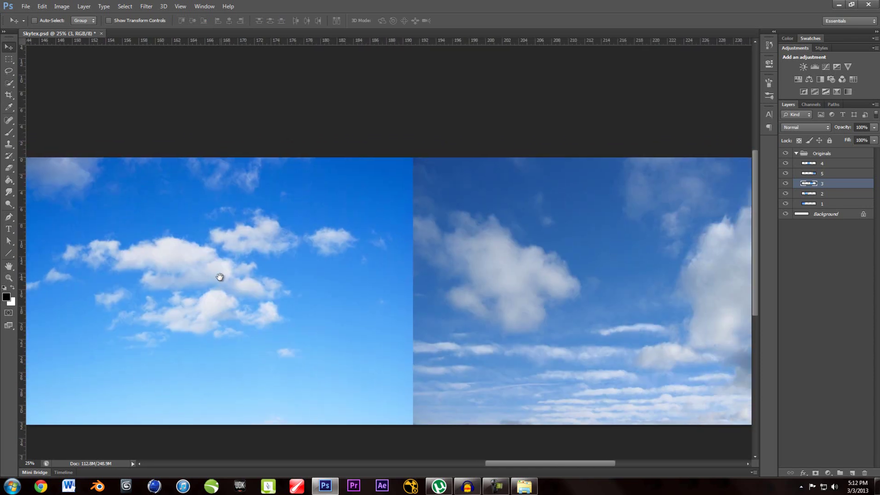
left_click(785, 174)
left_click(785, 173)
left_click(825, 173)
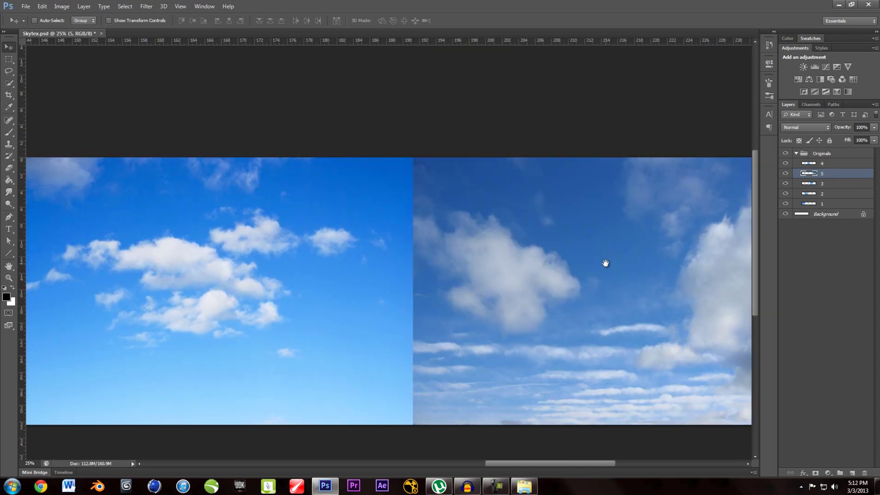
left_click_drag(584, 265, 541, 260)
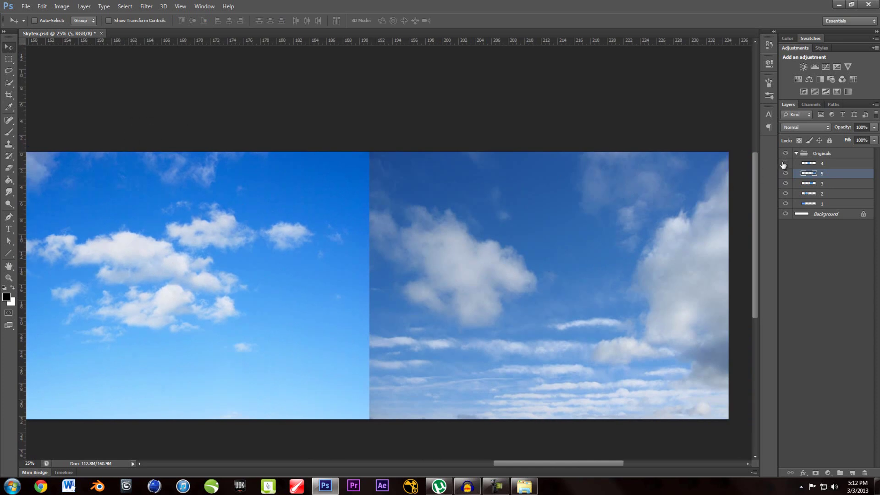
scroll(589, 216, "down", 4, "alt")
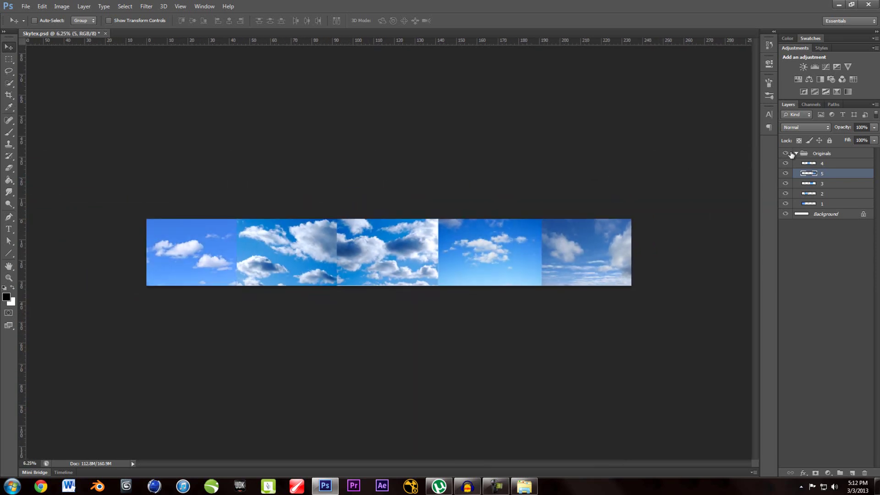
left_click(785, 164)
left_click(785, 164)
- Adjust layer 5 with Hue/Saturation to hue -5, saturation +39 and lightness +8, and return to the Move tool
scroll(628, 270, "up", 3, "alt")
left_click_drag(628, 265, 293, 238)
left_click(62, 6)
mouse_move(79, 27)
left_click(196, 79)
mouse_move(121, 322)
left_mouse_down()
mouse_move(139, 323)
mouse_move(131, 345)
mouse_move(133, 323)
mouse_move(124, 345)
mouse_move(130, 323)
mouse_move(119, 301)
mouse_move(136, 322)
mouse_move(127, 322)
left_mouse_up()
scroll(477, 182, "up", 2, "alt")
left_click(131, 346)
mouse_move(125, 345)
left_mouse_down()
mouse_move(131, 323)
mouse_move(128, 350)
left_mouse_up()
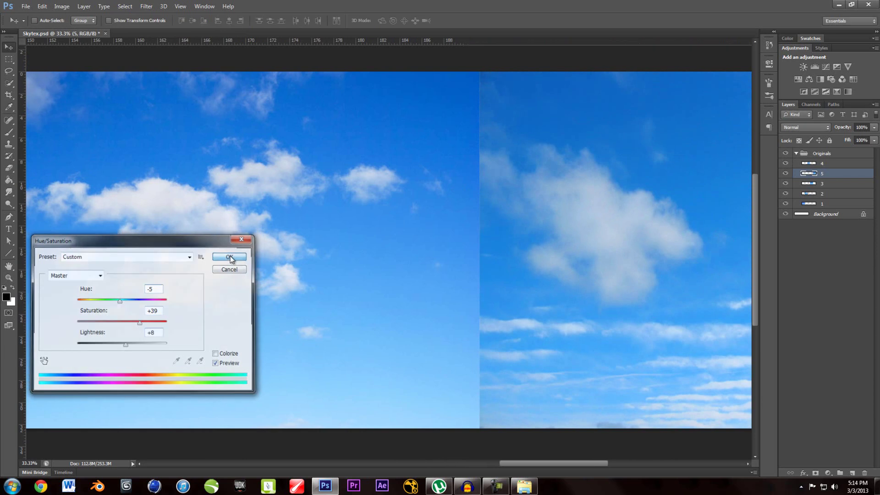
left_click(231, 255)
key("v")
- Shift layer 1's hue slightly with Hue/Saturation and return to the Move tool
key("ctrl+0")
scroll(246, 285, "up", 4, "alt")
left_click(62, 6)
left_click(183, 87)
left_click_drag(122, 344, 122, 346)
left_click_drag(116, 323, 123, 303)
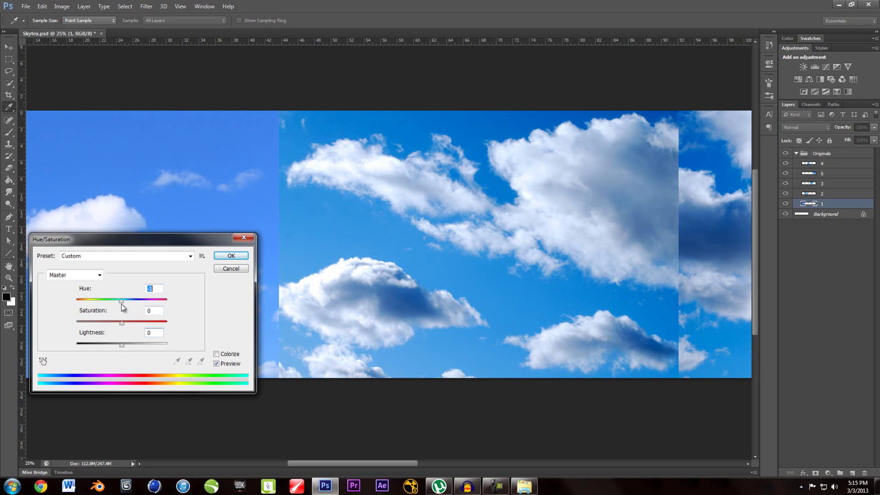
left_click(231, 255)
key("v")
- Examine the color match and the seams between the neighbouring pictures along the whole strip
scroll(228, 260, "down", 1, "alt")
scroll(228, 260, "down", 2, "alt")
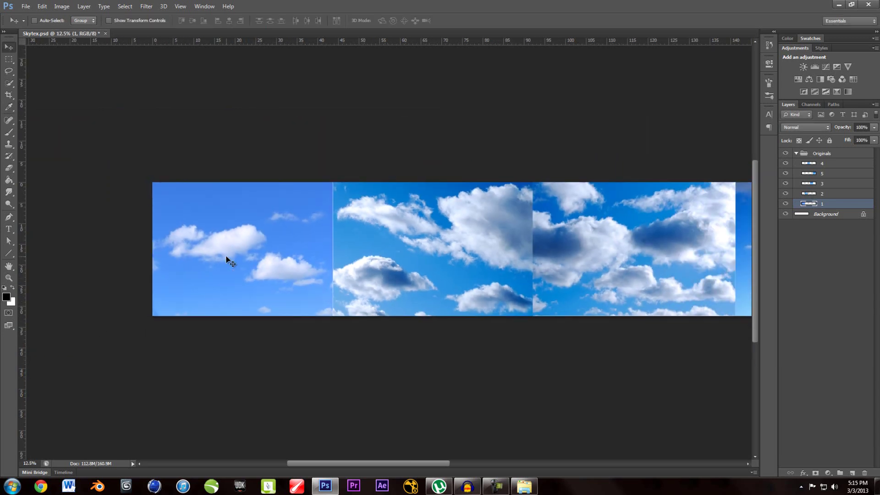
scroll(228, 259, "up", 1, "alt")
scroll(227, 258, "up", 2, "alt")
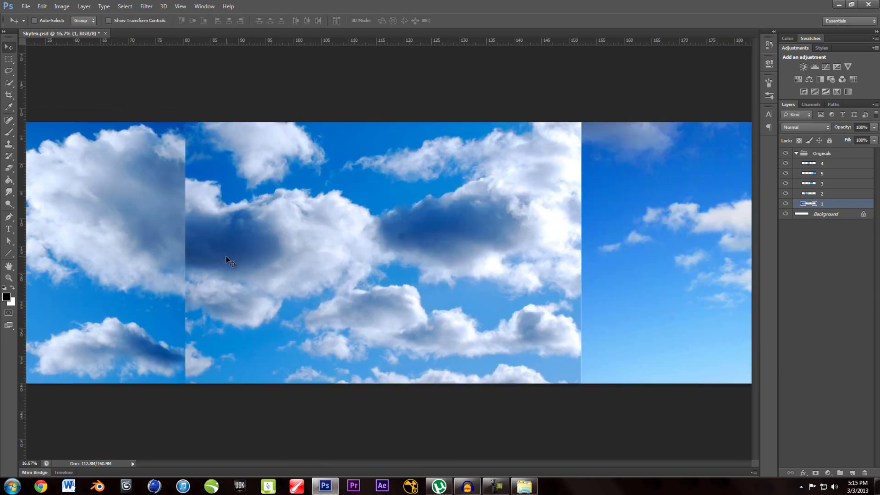
left_click_drag(152, 288, 419, 298)
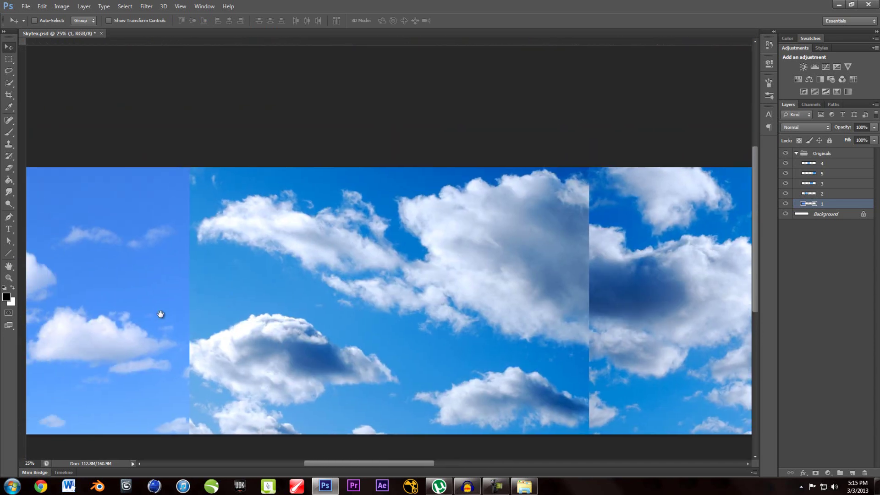
left_click_drag(160, 314, 308, 276)
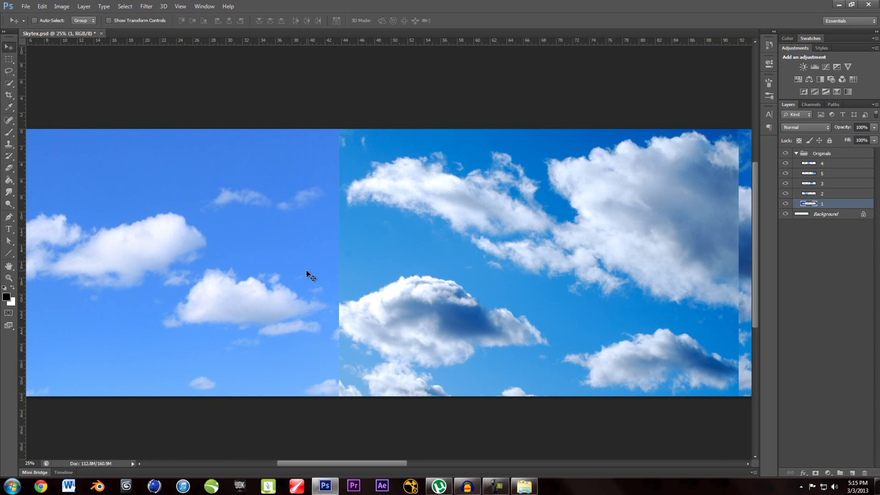
left_click_drag(562, 230, 274, 232)
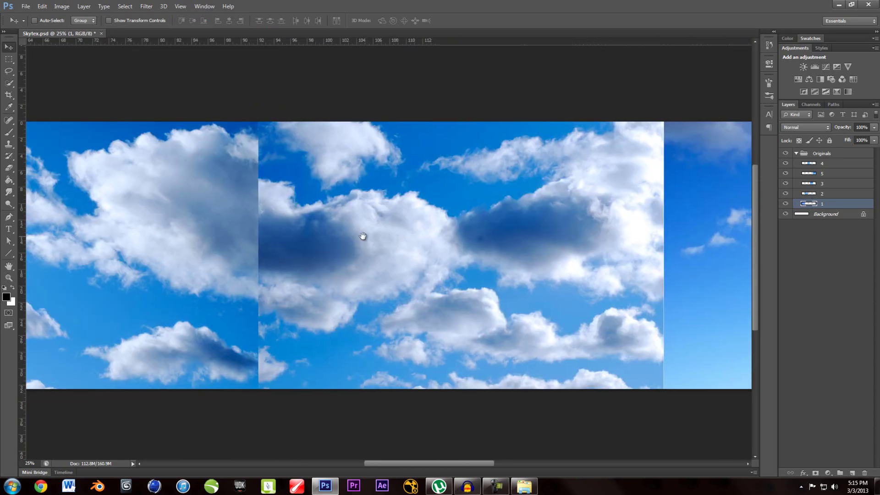
left_click_drag(364, 236, 182, 240)
left_click_drag(410, 281, 295, 271)
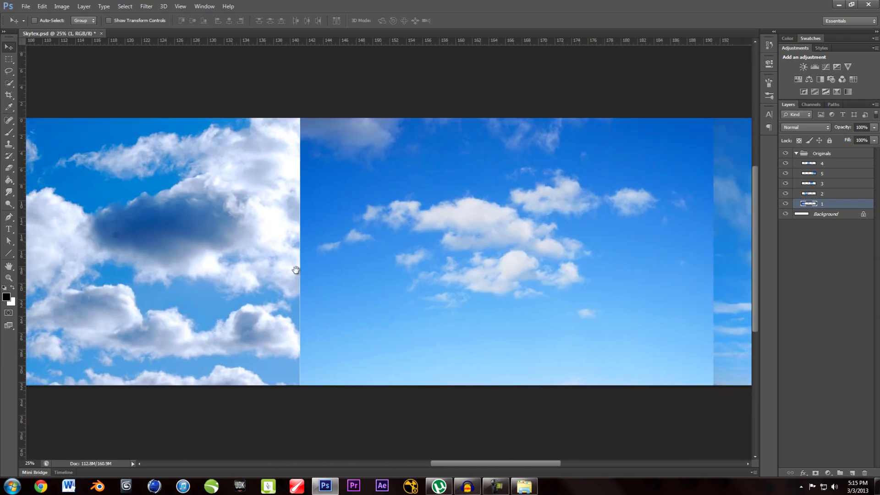
left_click_drag(399, 261, 607, 277)
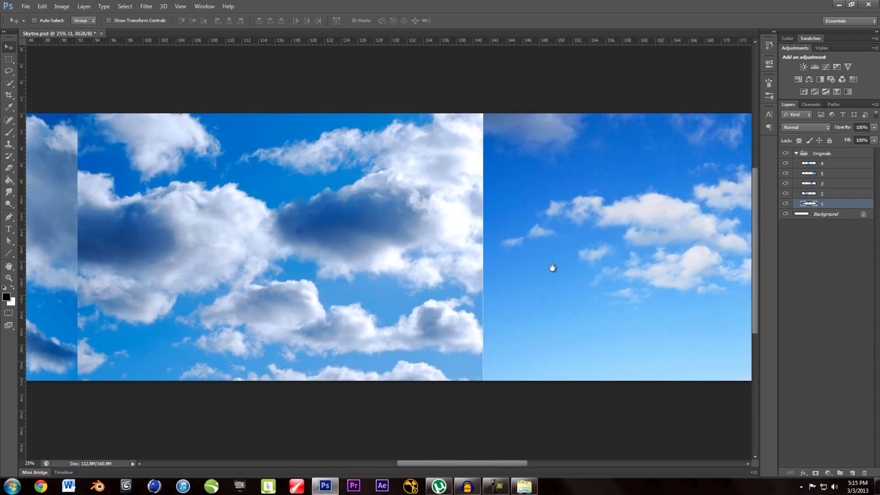
left_click_drag(189, 255, 546, 289)
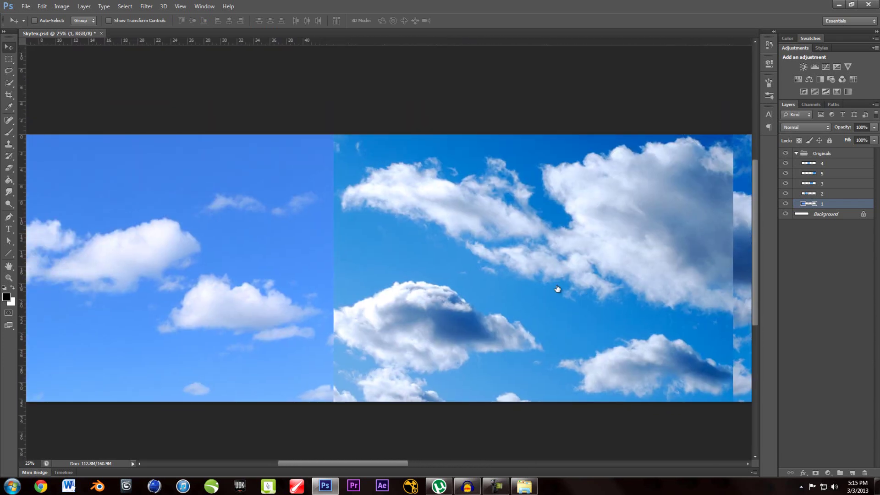
- Duplicate all five picture layers within Skytex.psd and merge the copies into one layer
left_click(832, 165, "shift")
right_click(831, 161)
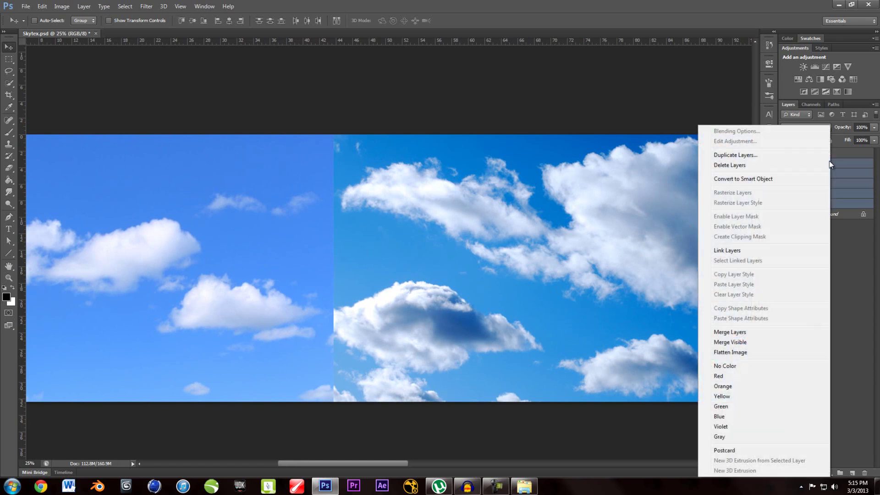
left_click(752, 158)
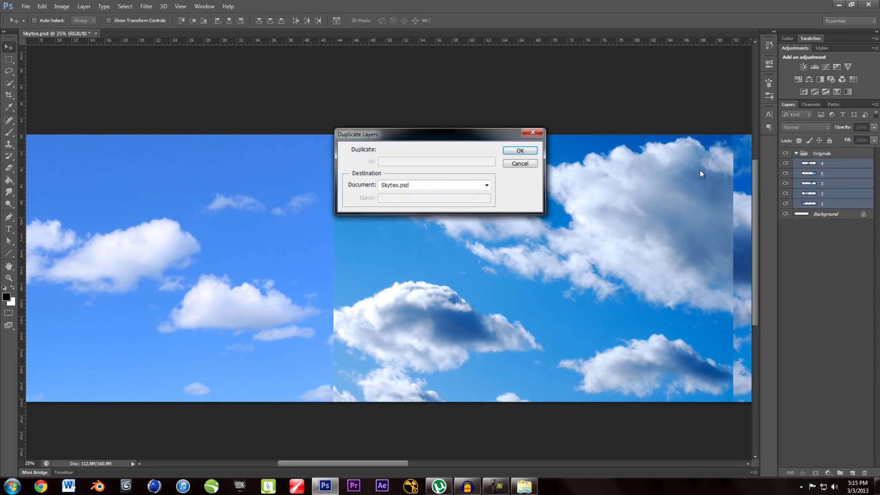
left_click(535, 151)
right_click(828, 165)
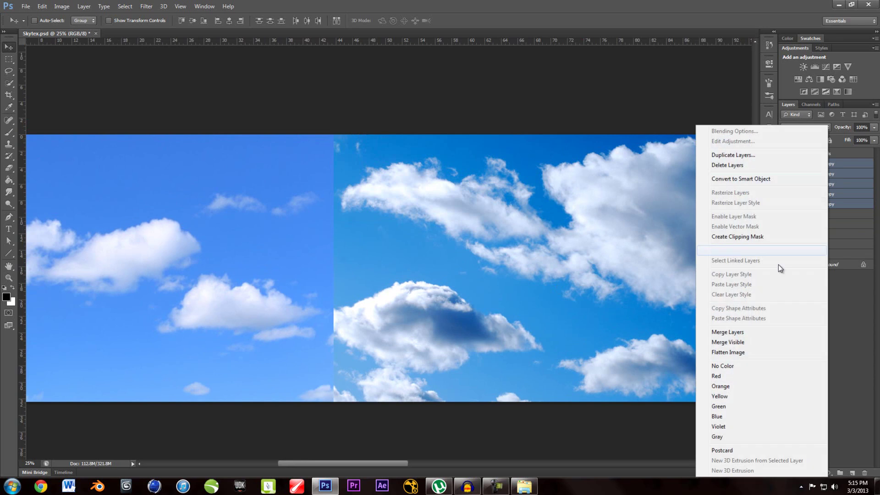
left_click(733, 331)
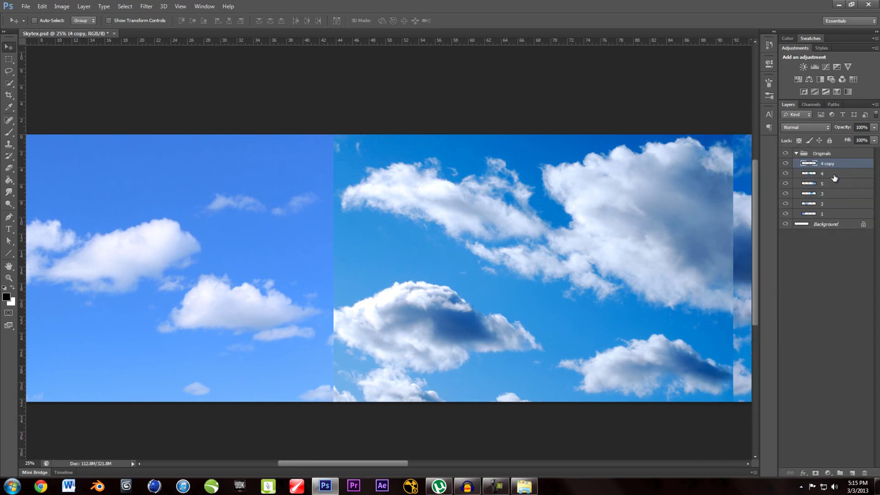
- Move the merged layer above the Originals group, collapse the group, and rename the layer Paint
left_click_drag(828, 168, 808, 156)
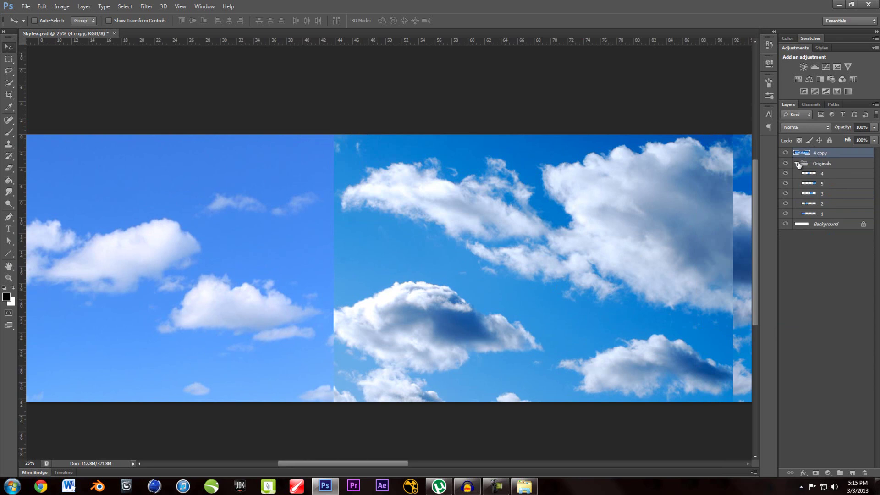
left_click(798, 164)
right_click(818, 154)
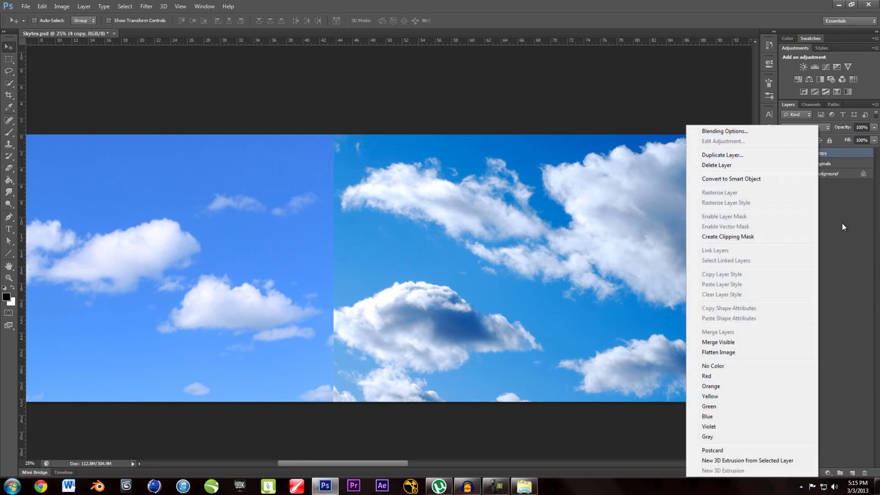
left_click(819, 158)
double_click(820, 156)
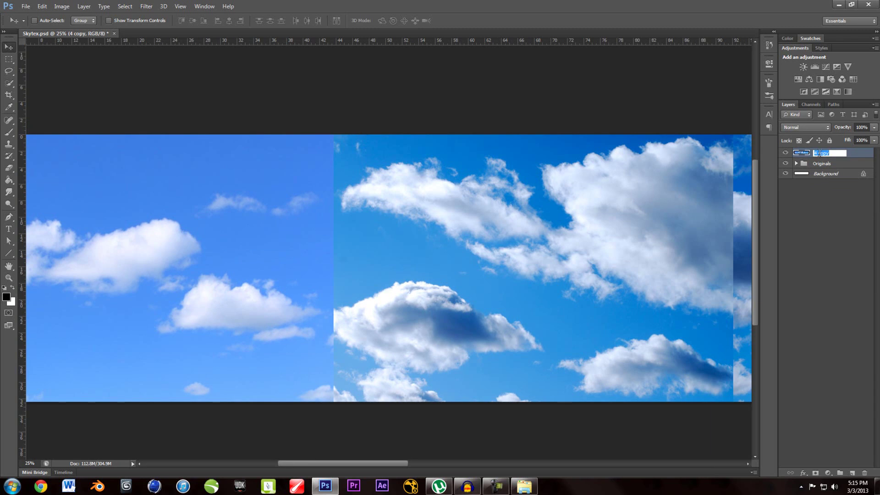
type("Paint")
key("Return")
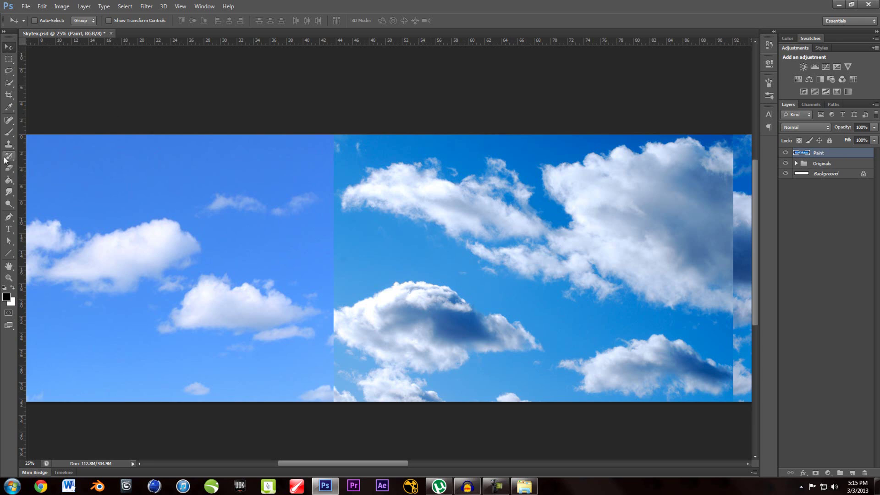
- Clone sky and cloud edge over the seam between pictures 1 and 2 with a size 70 Clone Stamp
left_click(8, 144)
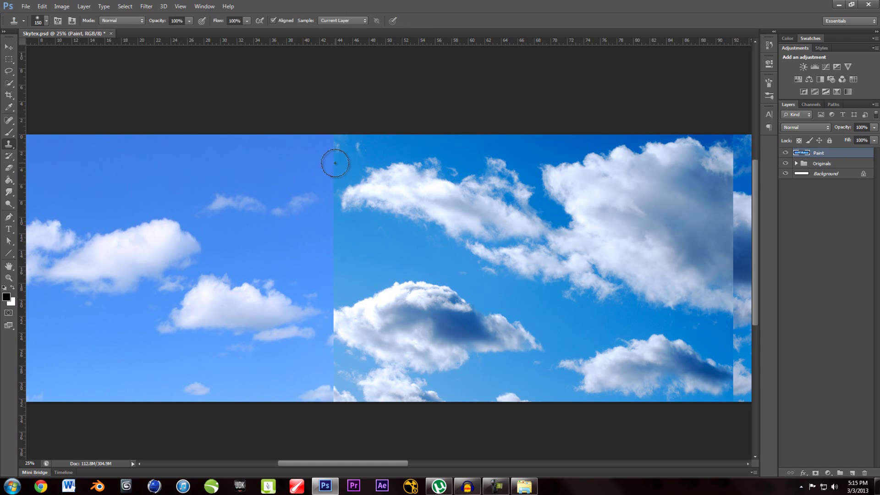
key("bracketleft")
key("bracketleft")
key("ctrl+plus")
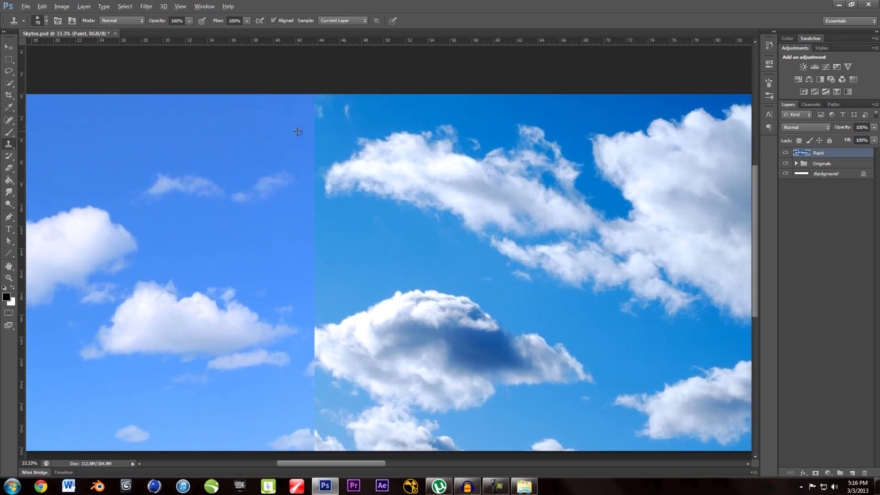
left_click(336, 311, "alt")
mouse_move(316, 312)
left_mouse_down()
mouse_move(316, 252)
mouse_move(306, 282)
mouse_move(311, 214)
mouse_move(324, 269)
mouse_move(318, 303)
left_mouse_up()
left_click(326, 345, "alt")
mouse_move(326, 345)
left_mouse_down()
mouse_move(311, 350)
mouse_move(314, 335)
mouse_move(336, 356)
mouse_move(316, 336)
left_mouse_up()
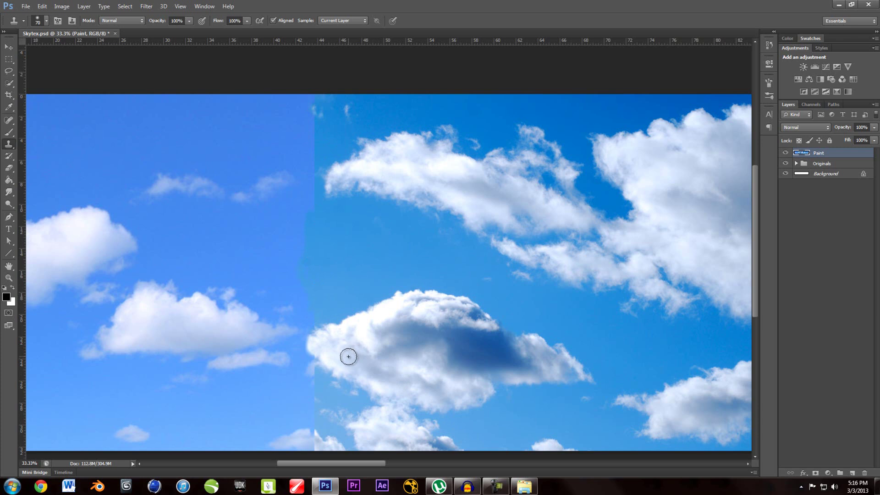
left_click(364, 324, "alt")
left_click_drag(350, 309, 360, 309)
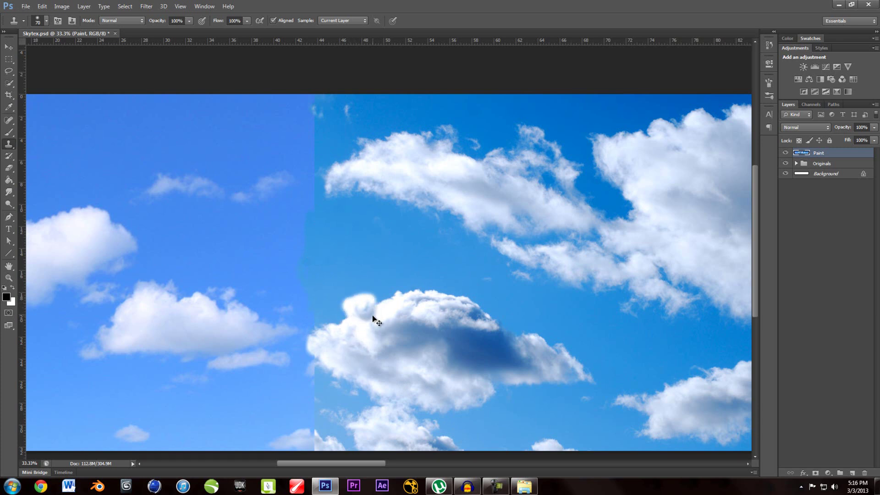
key("ctrl+z")
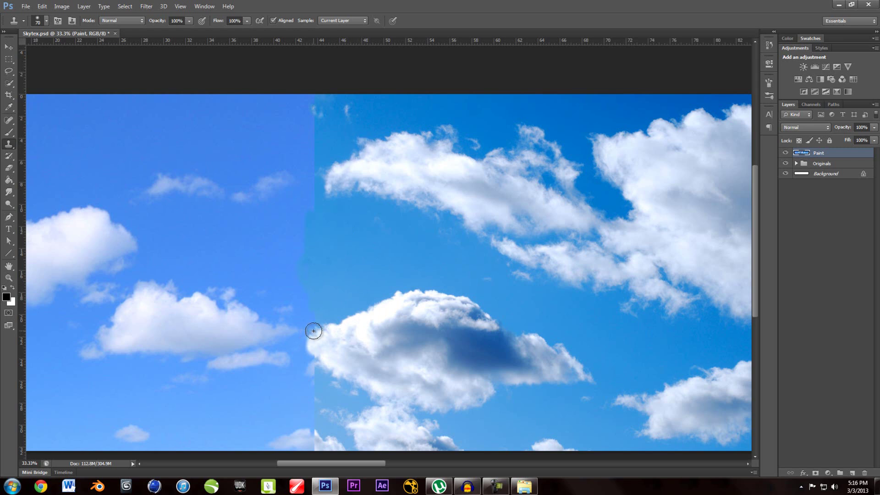
- Extend the cut-off edge of the large cloud across the first seam with the Clone Stamp
mouse_move(312, 333)
left_mouse_down()
mouse_move(308, 352)
mouse_move(327, 355)
left_mouse_up()
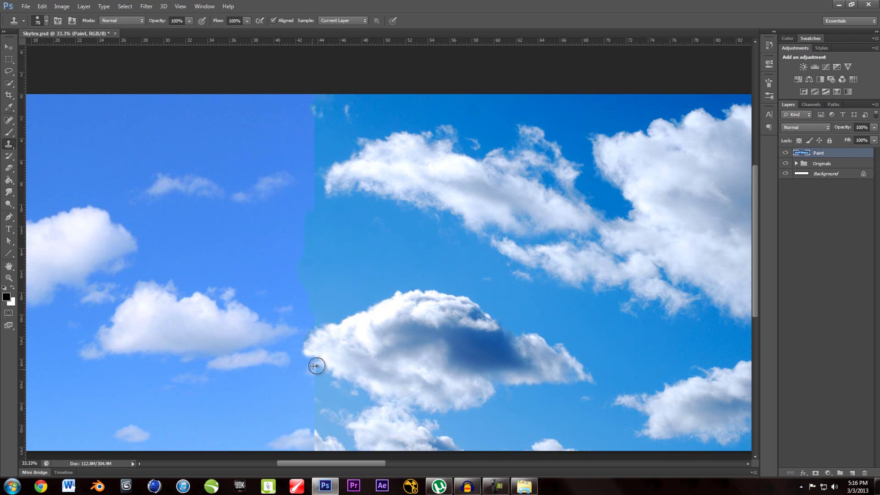
scroll(314, 409, "down", 2)
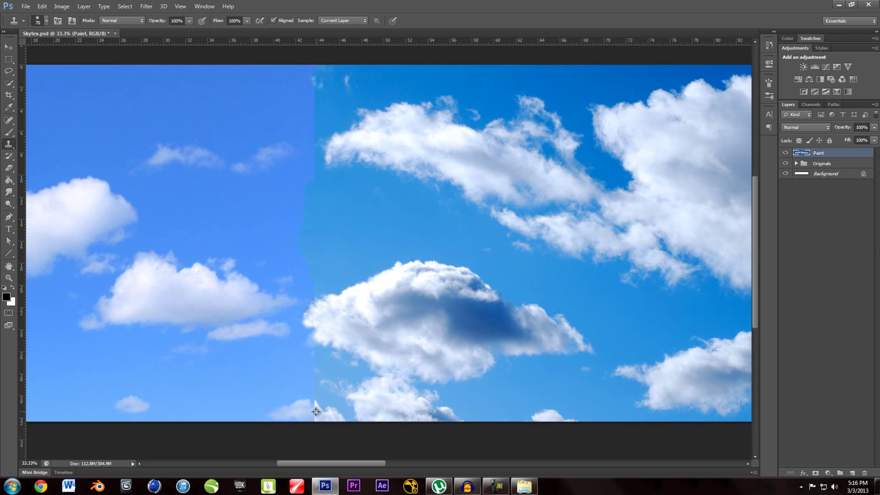
scroll(399, 265, "up", 3)
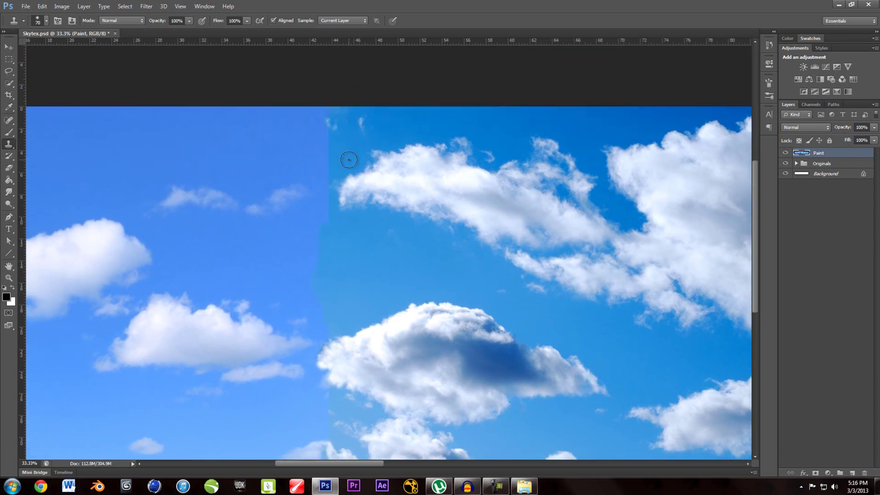
- Clone over the small cloud fragment at the lower end of the seam between pictures 2 and 3
scroll(352, 218, "down", 3, "alt")
scroll(351, 218, "up", 1, "alt")
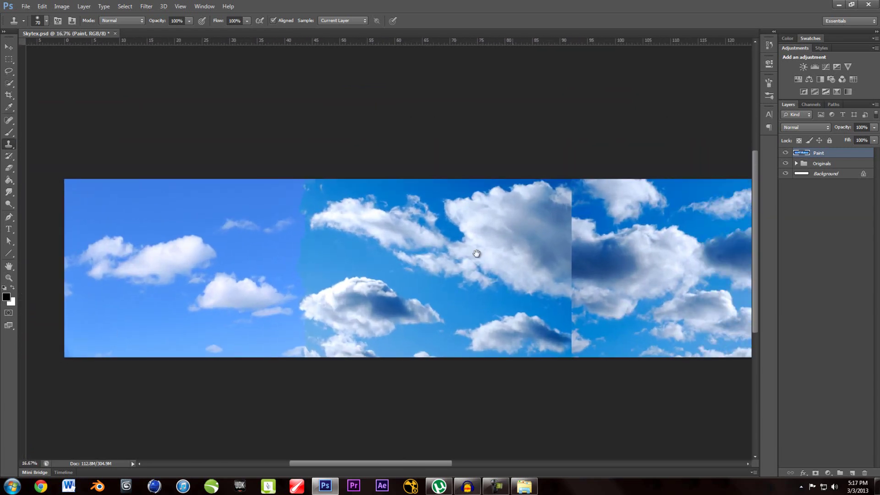
scroll(362, 248, "up", 2, "alt")
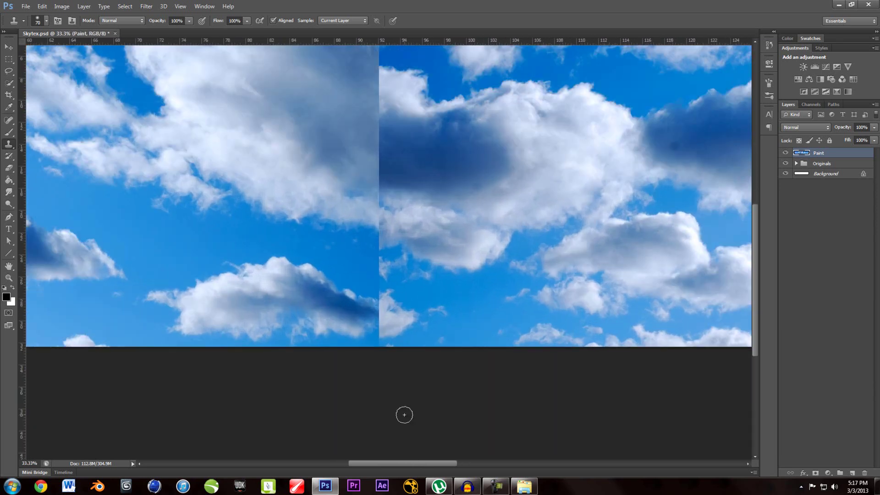
left_click_drag(376, 292, 412, 317)
- Paint over the small cloud fragment at the lower end of the second seam with sampled sky blue and a size 60 brush
key("b")
left_click(238, 265, "alt")
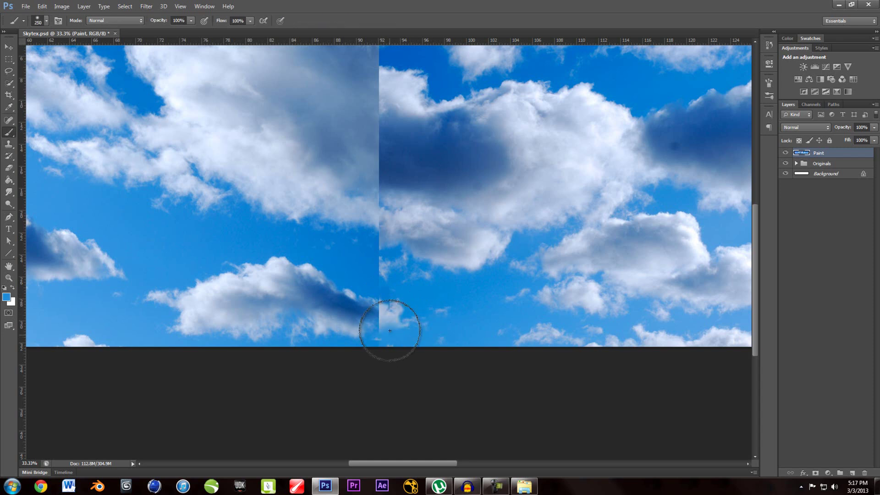
key("bracketright")
key("bracketleft")
key("bracketleft")
key("bracketleft")
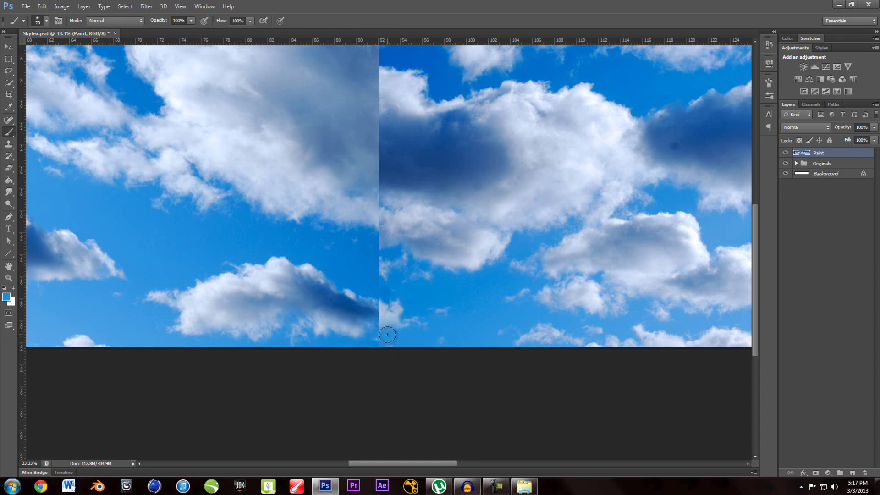
scroll(381, 322, "up", 1, "alt")
left_click_drag(381, 321, 393, 356)
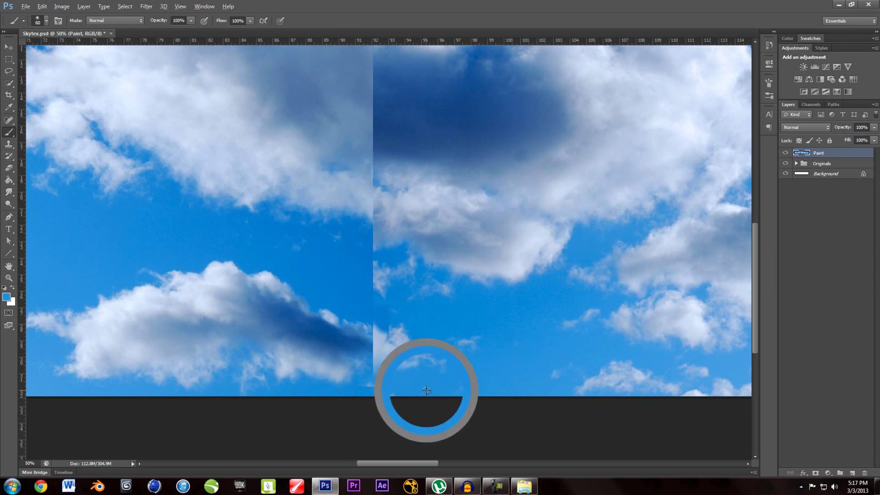
mouse_move(387, 373)
left_mouse_down()
mouse_move(407, 335)
mouse_move(415, 366)
mouse_move(422, 350)
mouse_move(407, 374)
mouse_move(397, 359)
mouse_move(377, 373)
mouse_move(377, 324)
mouse_move(426, 361)
left_mouse_up()
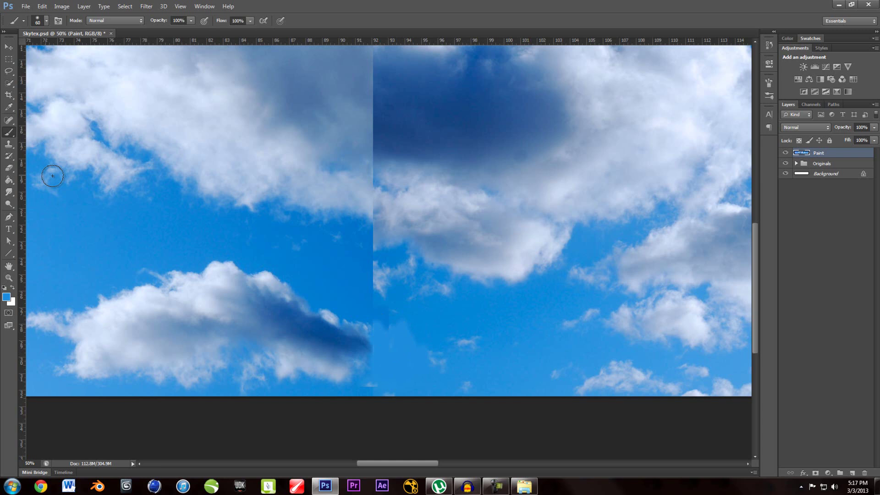
- Extend the cut-off tip of the lower cloud across the second seam with a size 70 Clone Stamp
left_click(12, 144)
left_click(353, 348, "alt")
mouse_move(368, 344)
left_mouse_down()
mouse_move(381, 359)
mouse_move(362, 346)
mouse_move(374, 359)
mouse_move(359, 353)
mouse_move(384, 362)
mouse_move(367, 356)
left_mouse_up()
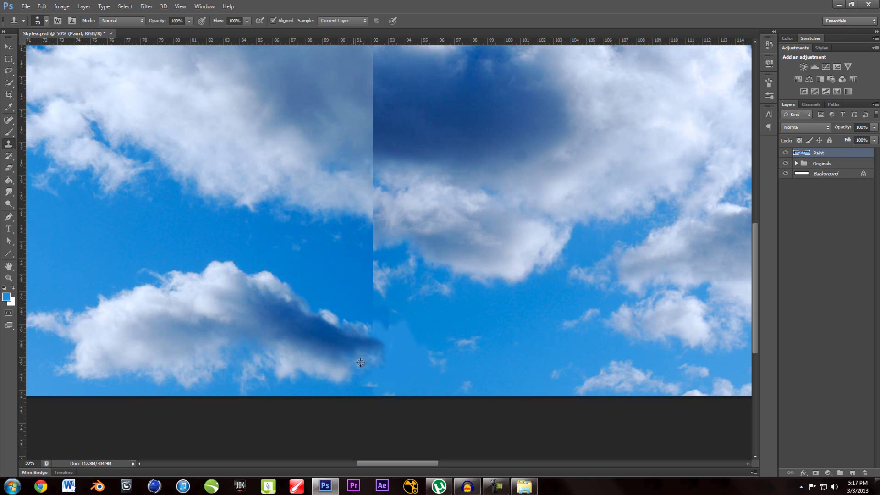
left_click(310, 384, "alt")
mouse_move(334, 367)
left_mouse_down()
mouse_move(394, 372)
mouse_move(382, 367)
mouse_move(408, 376)
mouse_move(347, 360)
mouse_move(398, 369)
mouse_move(388, 352)
mouse_move(400, 344)
mouse_move(399, 362)
mouse_move(378, 316)
left_mouse_up()
left_click(230, 329, "alt")
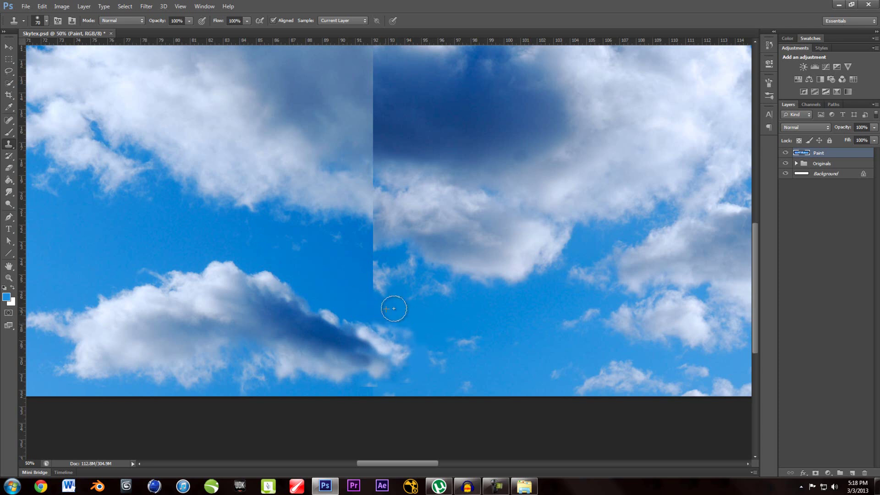
- Clone clear sky over the seam and the cloud wisps just above the extended lower cloud tip
left_click(496, 317, "alt")
left_click_drag(393, 312, 383, 304)
left_click(376, 281, "alt")
left_click(386, 290)
mouse_move(384, 284)
left_mouse_down()
mouse_move(410, 268)
mouse_move(411, 282)
left_mouse_up()
- Clone the large cloud's lower edge across the seam, toggling the last stroke off and on to compare
left_click(436, 248, "alt")
mouse_move(376, 231)
left_mouse_down()
mouse_move(355, 222)
mouse_move(380, 242)
mouse_move(348, 218)
mouse_move(387, 235)
left_mouse_up()
key("ctrl+z")
key("ctrl+z")
key("ctrl+z")
key("ctrl+z")
key("ctrl+z")
key("ctrl+z")
key("ctrl+z")
key("ctrl+z")
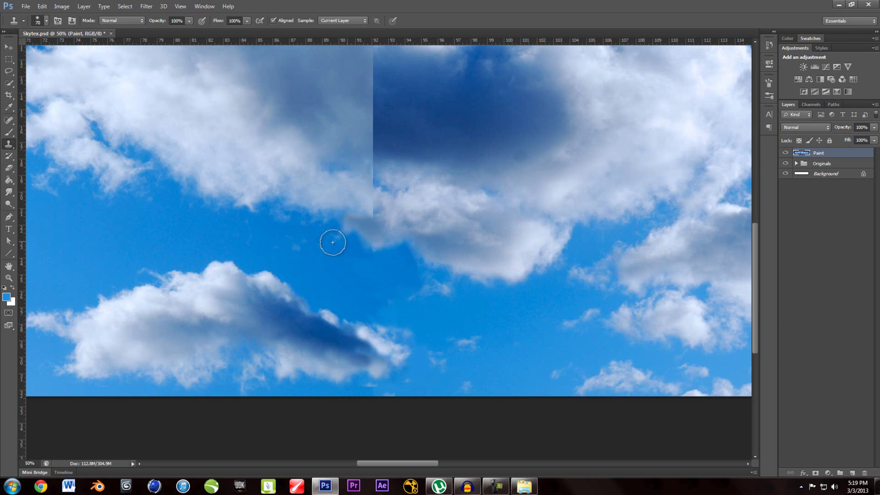
- Lasso the grey shaded area of the large cloud in picture 2, up to the seam
scroll(337, 267, "up", 3)
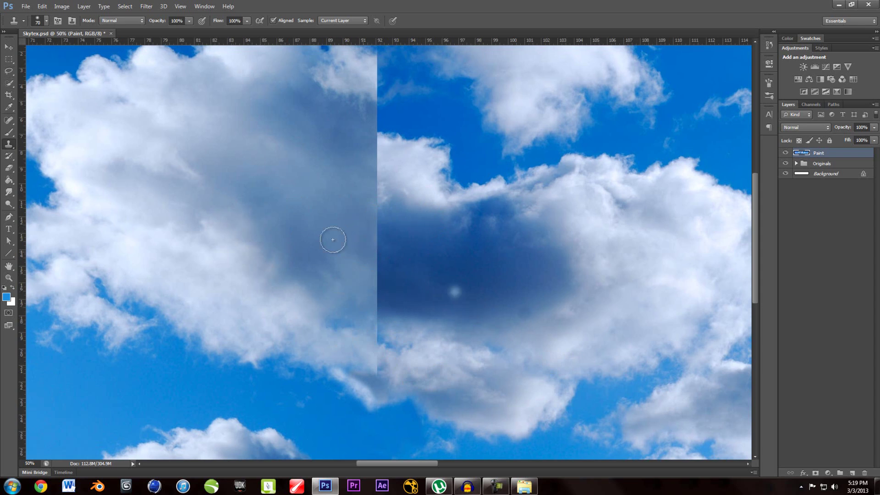
left_click(9, 72)
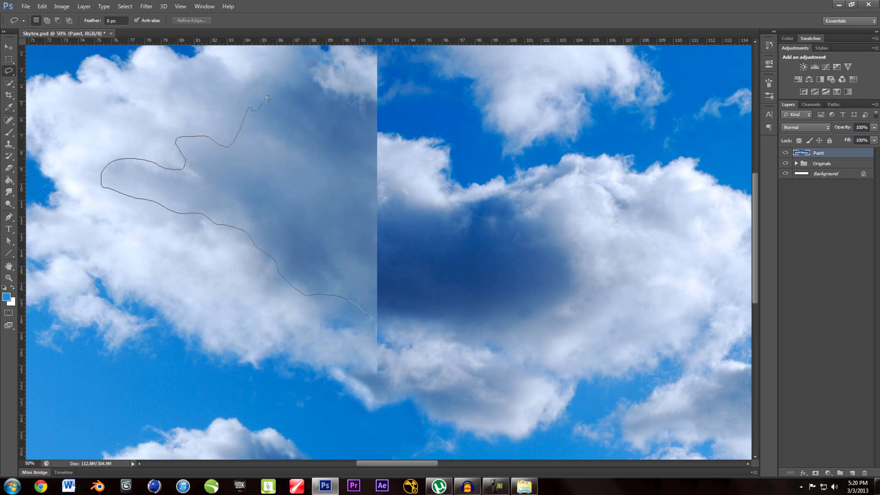
left_click_drag(300, 75, 369, 316)
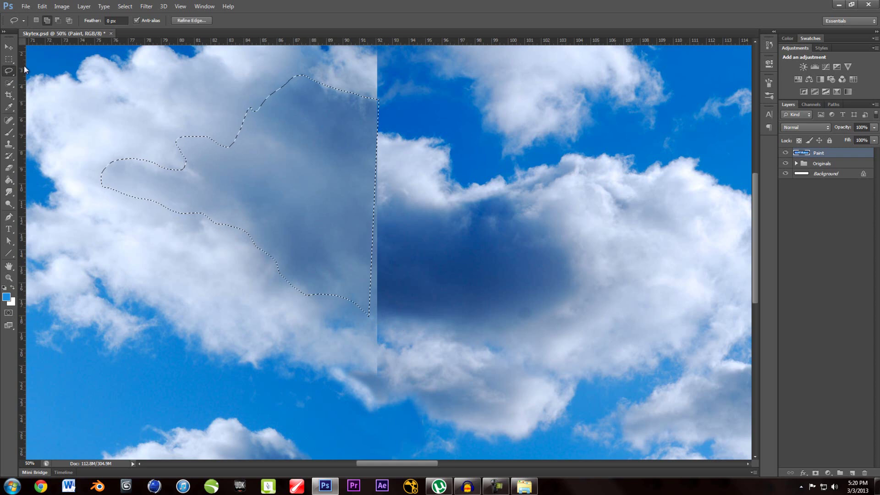
left_click(42, 8)
mouse_move(62, 7)
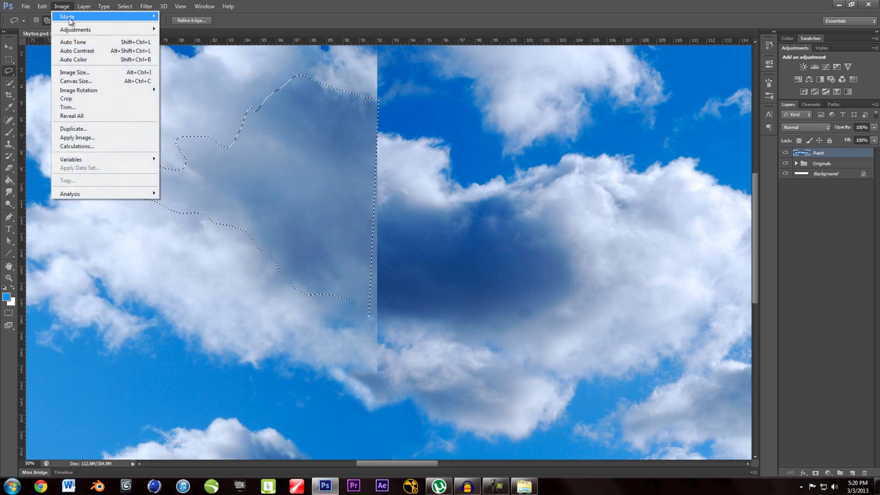
mouse_move(120, 28)
left_click(193, 79)
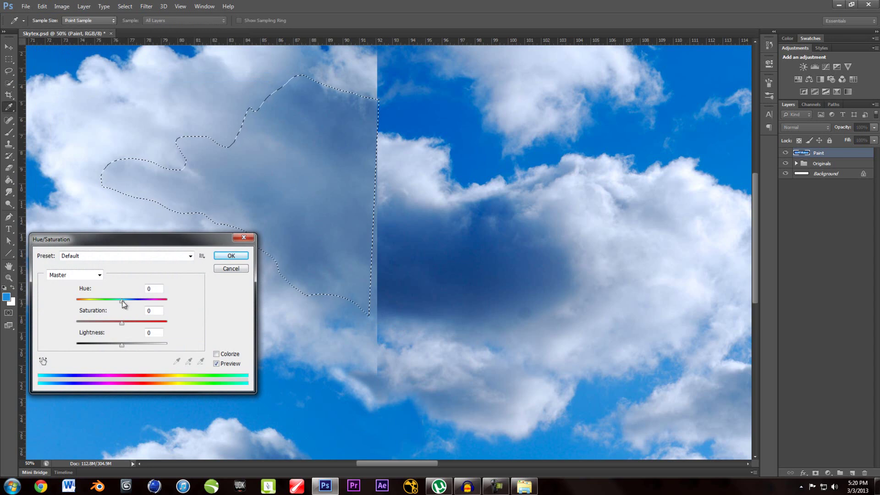
left_click_drag(120, 300, 122, 302)
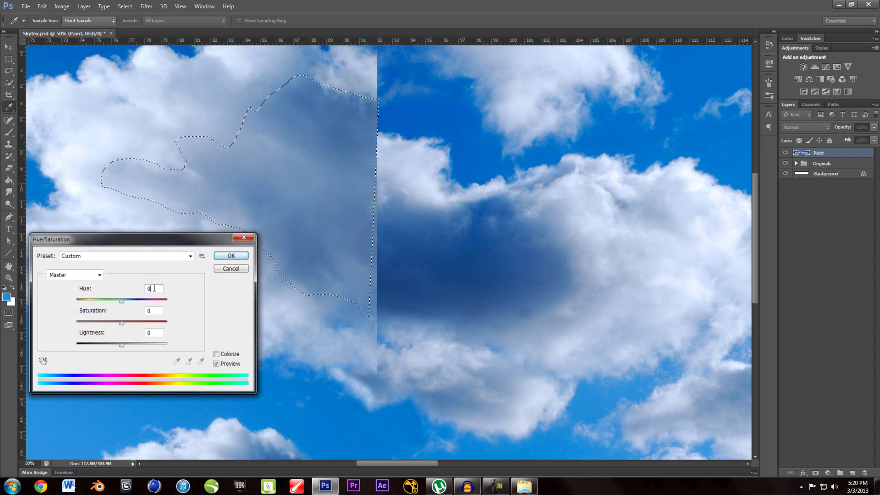
key("Return")
key("l")
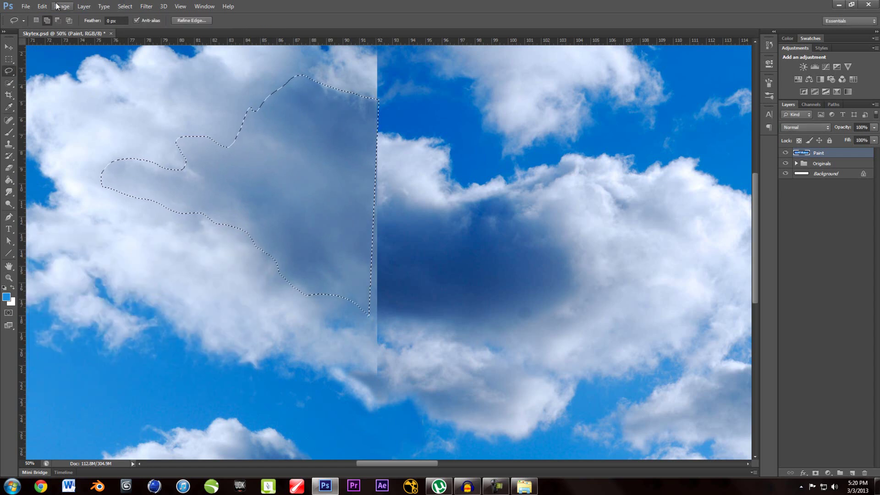
left_click(57, 6)
mouse_move(101, 29)
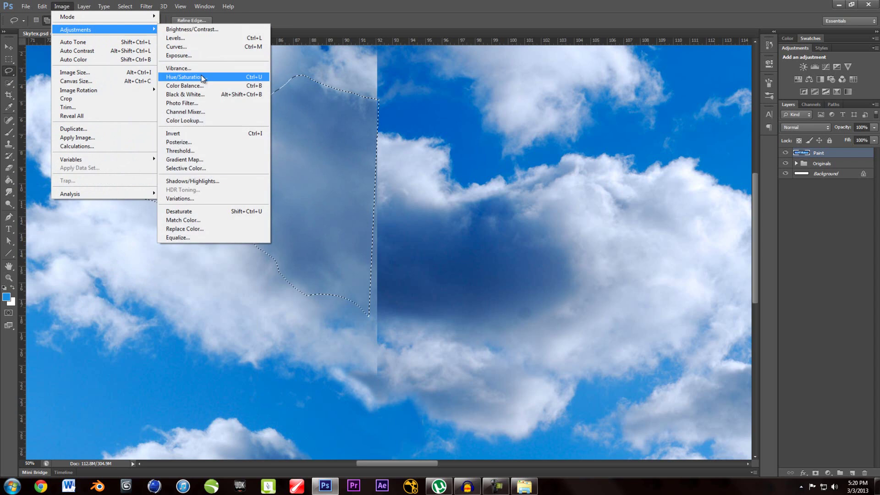
left_click(202, 78)
left_click_drag(122, 326, 118, 352)
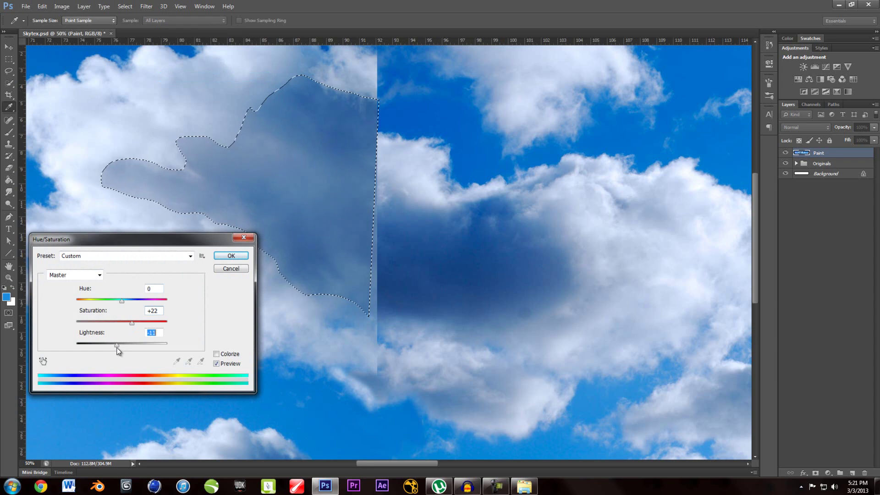
left_click(231, 269)
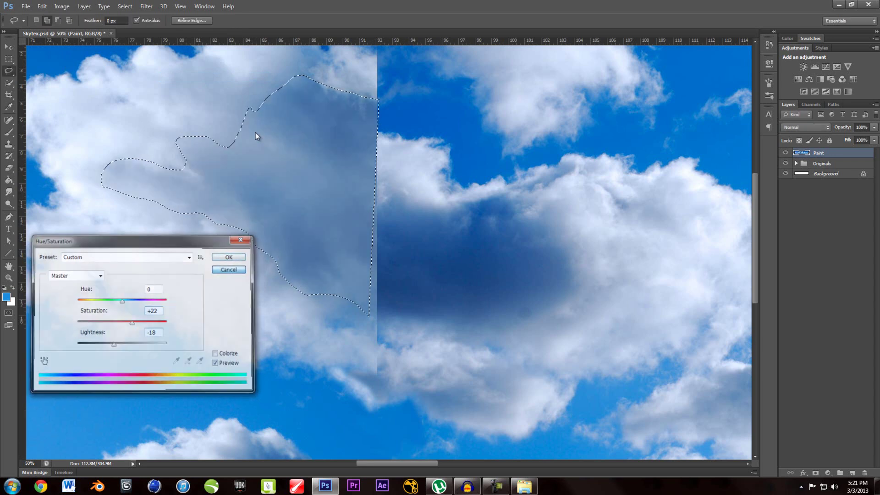
- Feather the edge of the shaded cloud selection with Refine Edge
key("l")
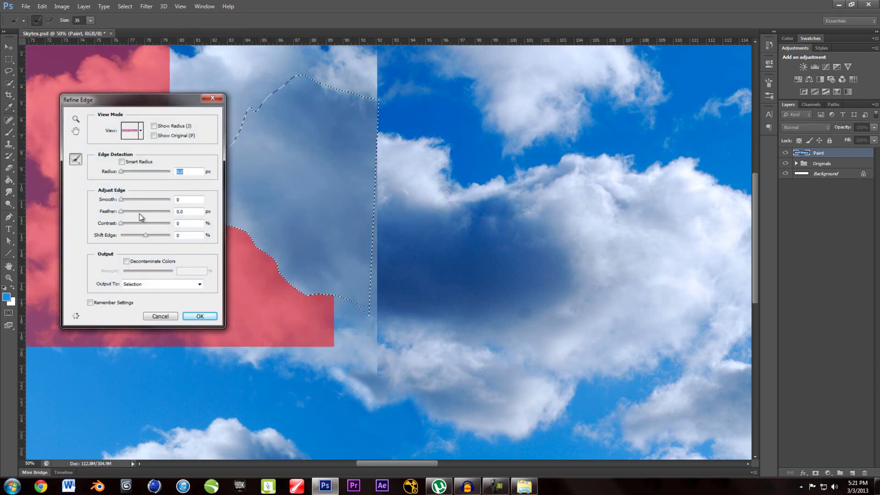
left_click_drag(121, 212, 147, 214)
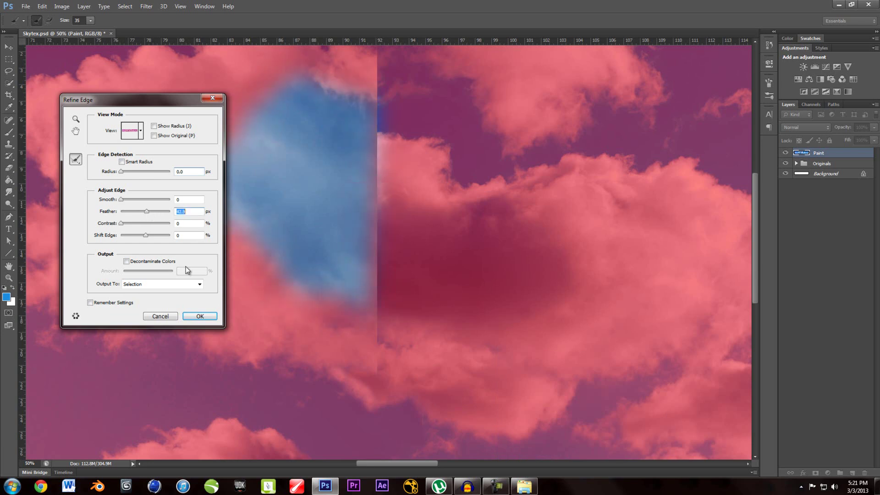
left_click(200, 315)
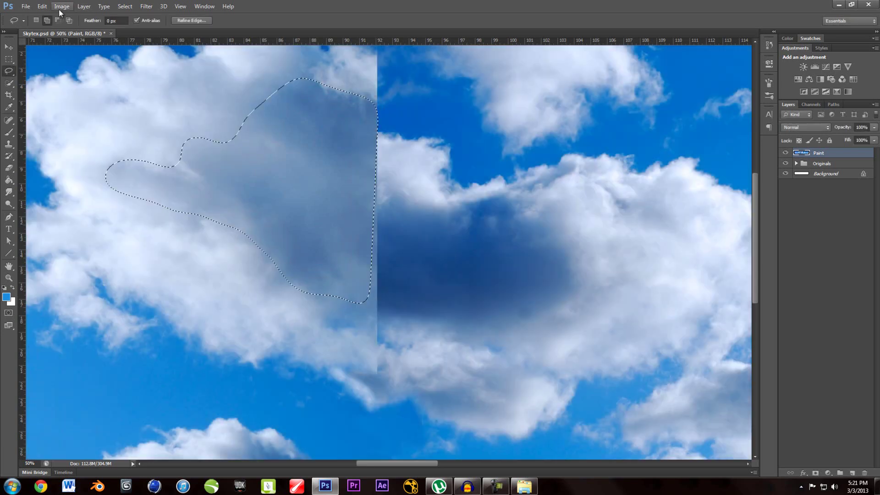
- Apply Hue/Saturation to the shaded cloud area with Saturation +46 and Lightness -24, and deselect it
left_click(58, 8)
key("Escape")
key("i")
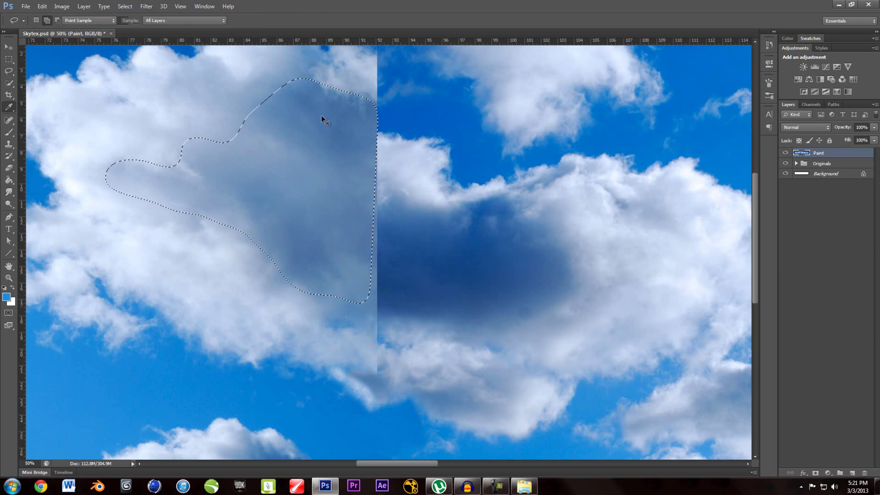
key("ctrl+u")
left_click_drag(122, 323, 112, 351)
left_click_drag(134, 323, 143, 326)
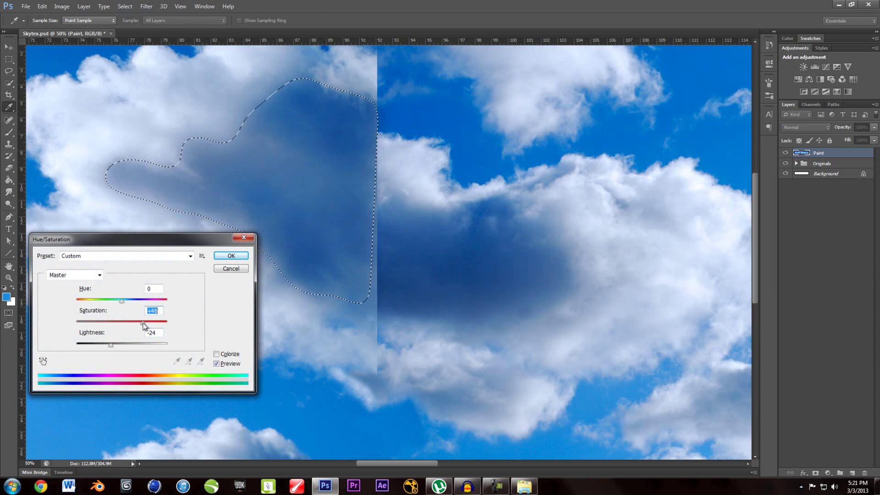
left_click(231, 256)
key("ctrl+d")
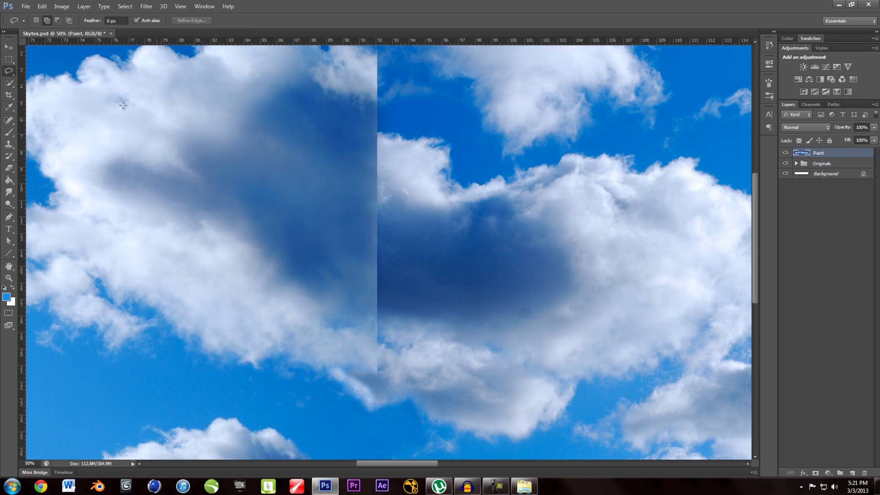
- Lasso the shaded cloud at the lower start of picture 2 and copy it to a new layer
left_click(10, 132)
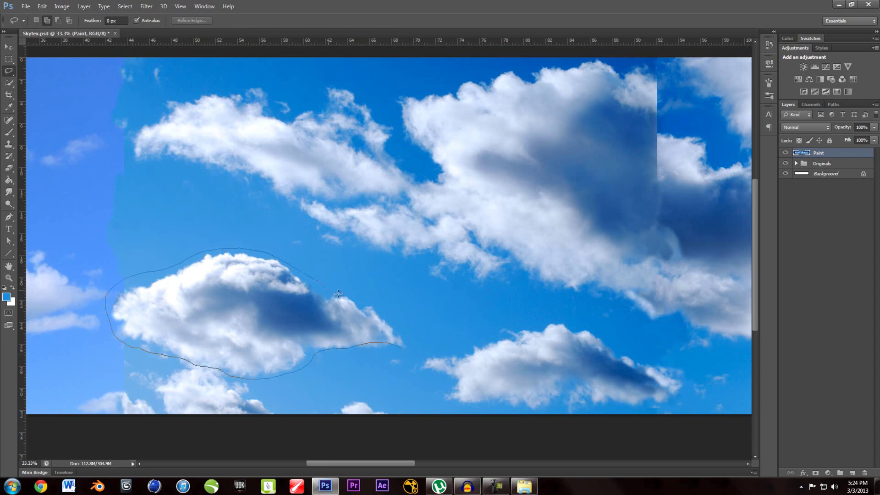
left_click_drag(403, 351, 404, 351)
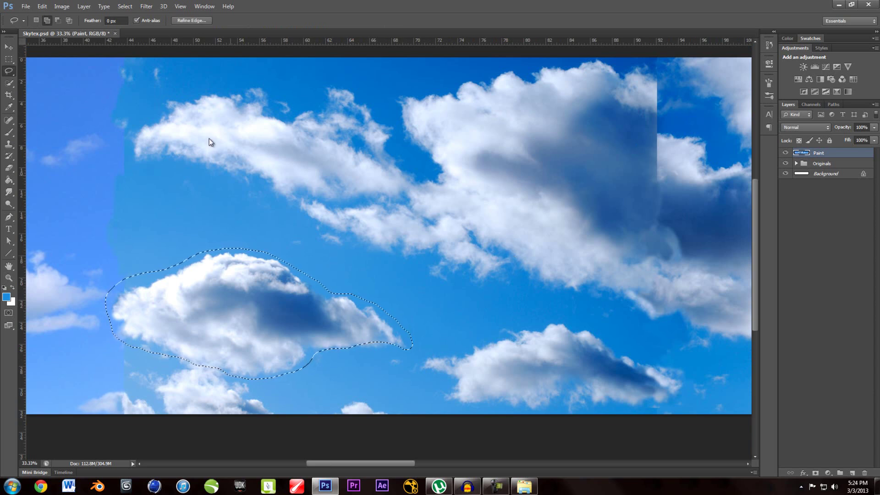
left_click(84, 7)
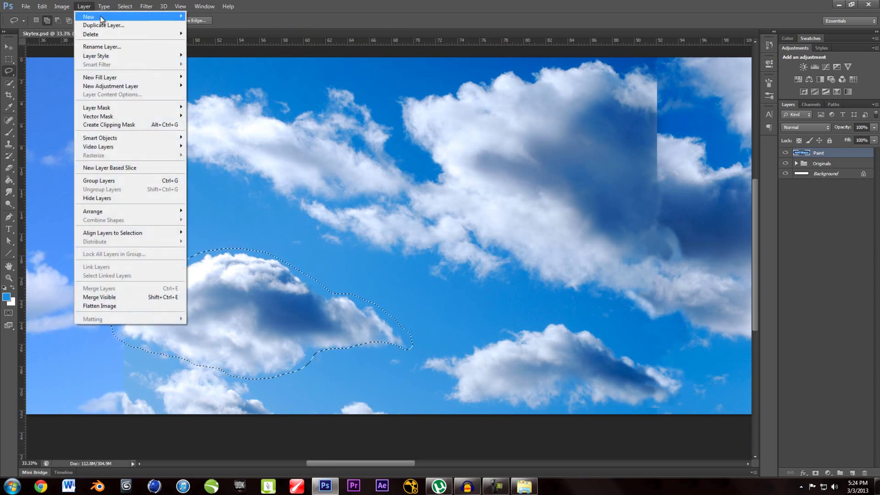
mouse_move(106, 18)
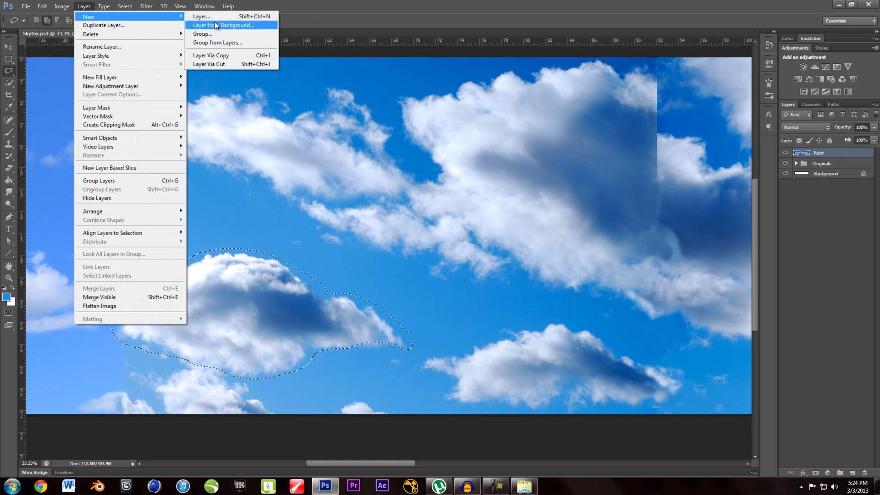
left_click(216, 57)
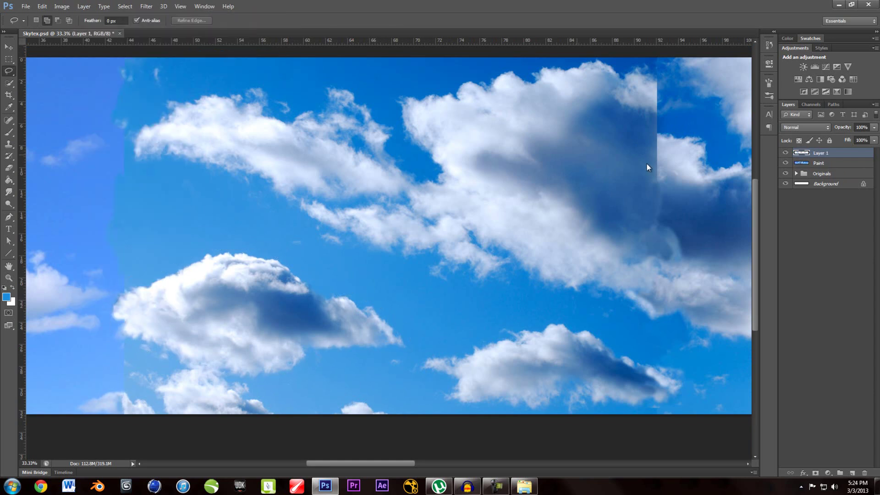
- Move the copied cloud over the upper part of the seam between pictures 2 and 3
left_click_drag(519, 201, 423, 222)
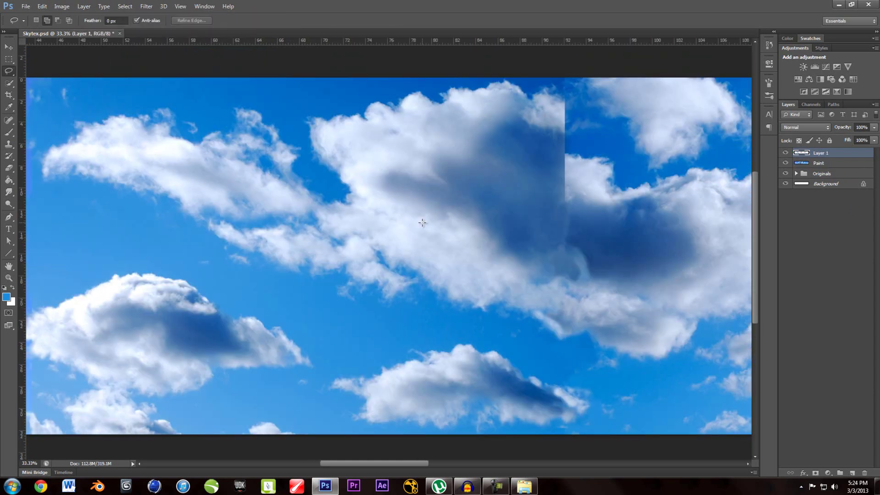
left_click(8, 48)
left_click_drag(134, 328, 690, 134)
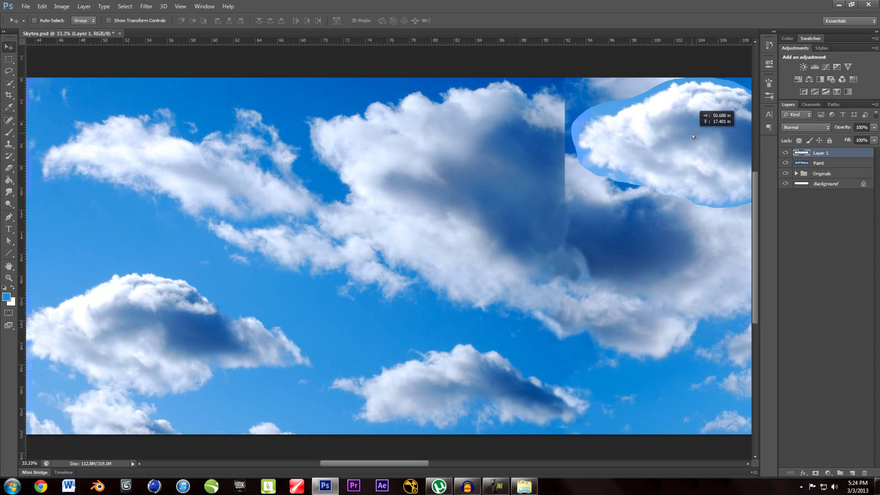
left_click_drag(497, 209, 406, 216)
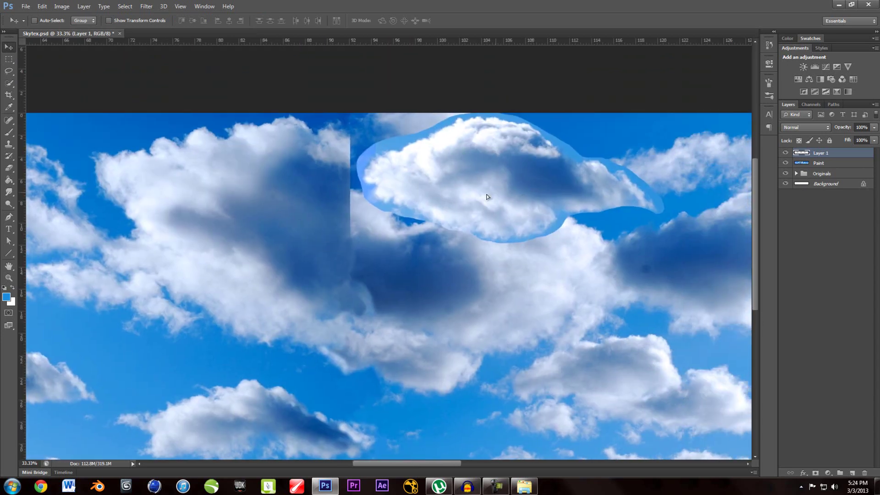
left_click_drag(547, 183, 428, 193)
- Rotate the copied cloud by about 163.6° with Free Transform and place it over the gap above the two large clouds
key("ctrl+t")
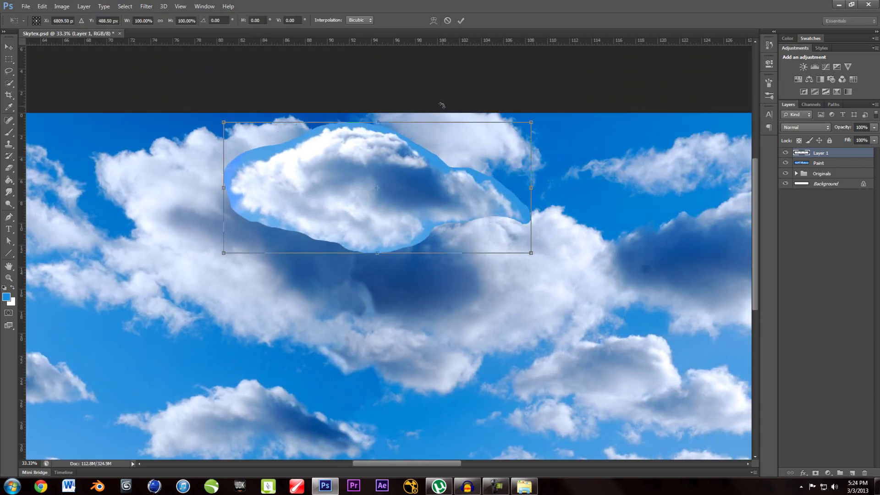
left_click_drag(559, 251, 186, 178)
left_click_drag(442, 189, 459, 193)
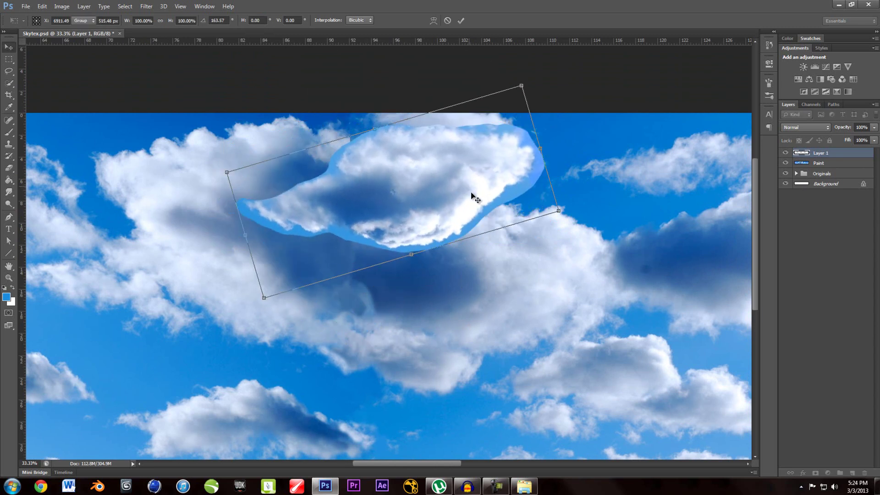
key("Return")
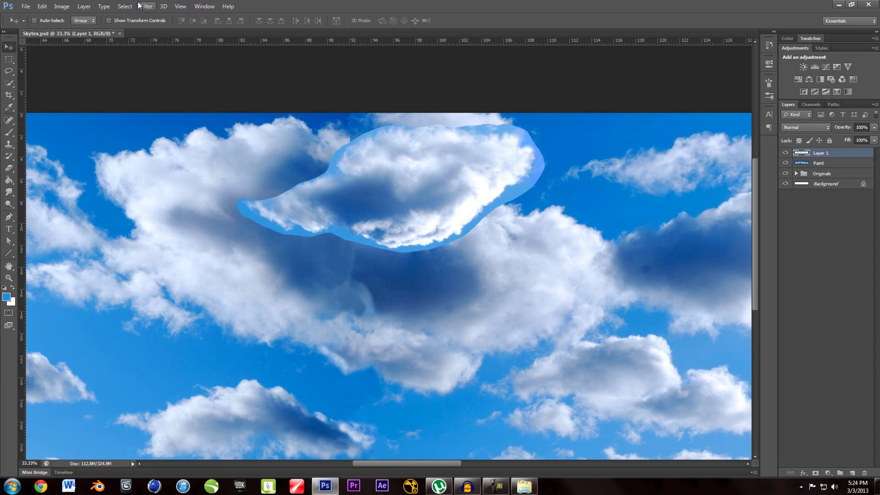
left_click(104, 6)
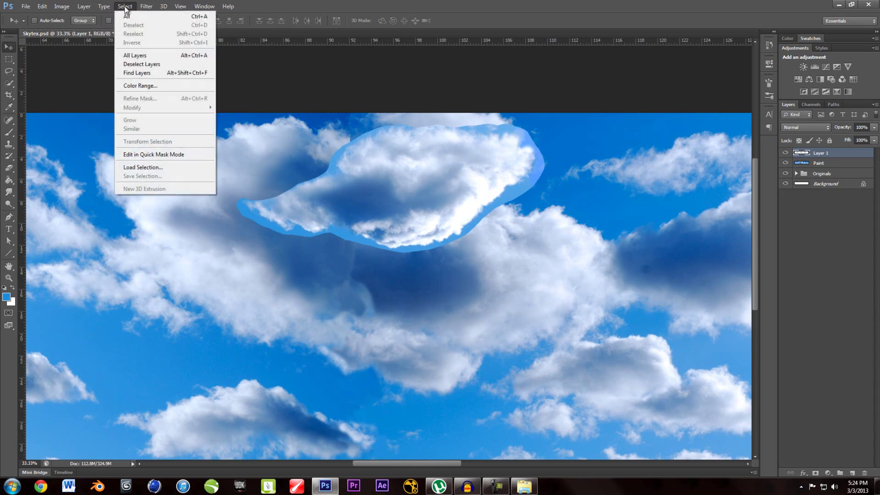
left_click(140, 86)
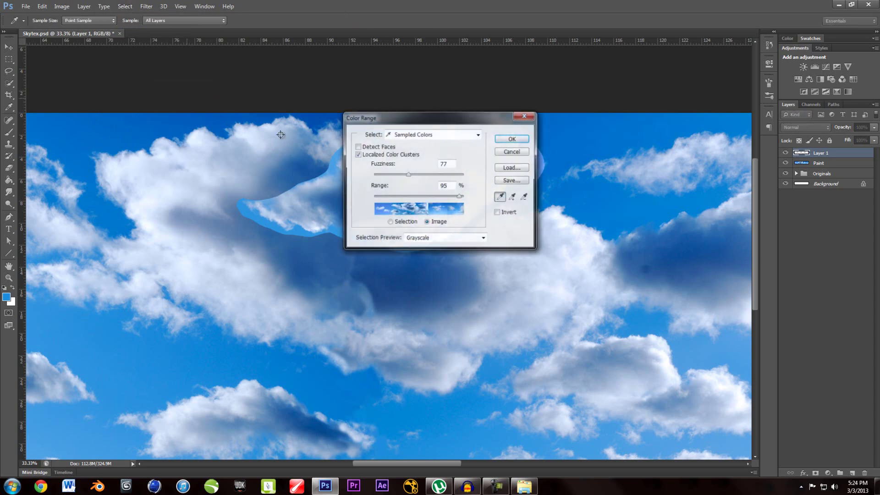
left_click_drag(465, 119, 182, 121)
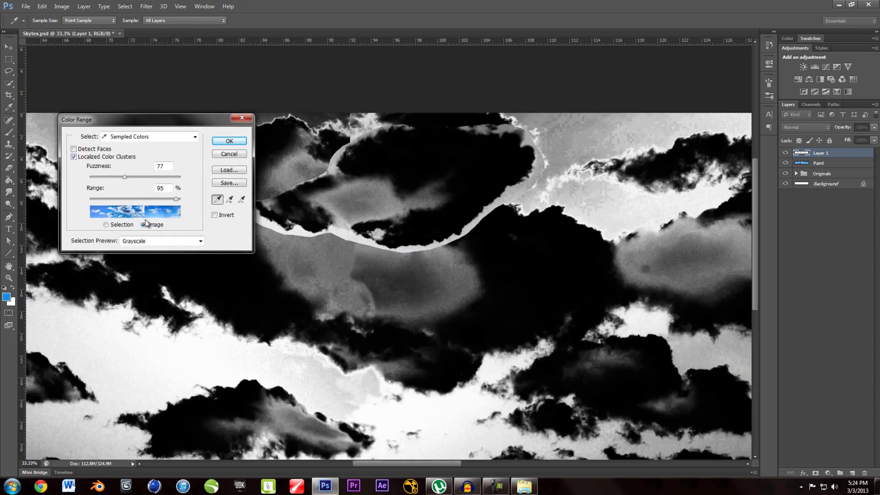
left_click(520, 188)
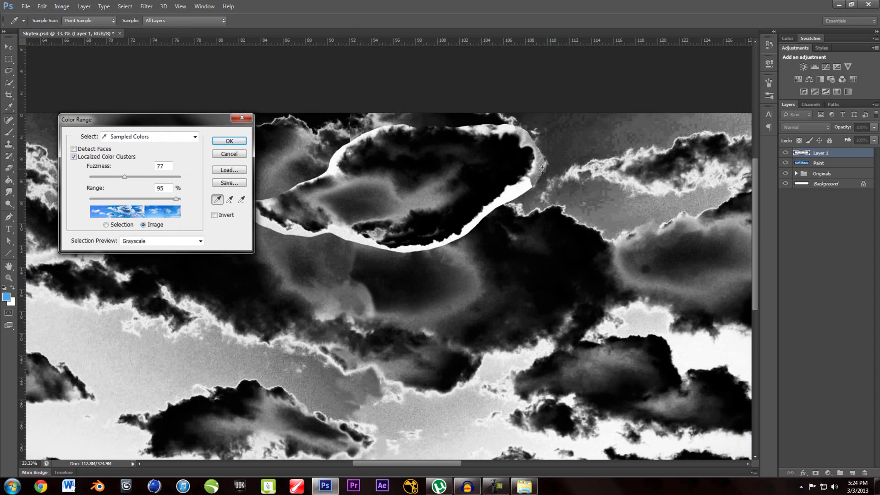
left_click(229, 142)
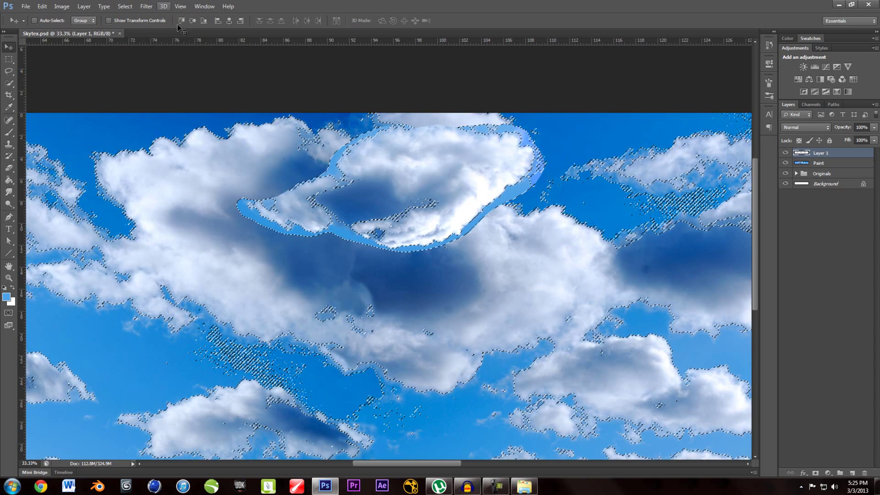
key("ctrl+d")
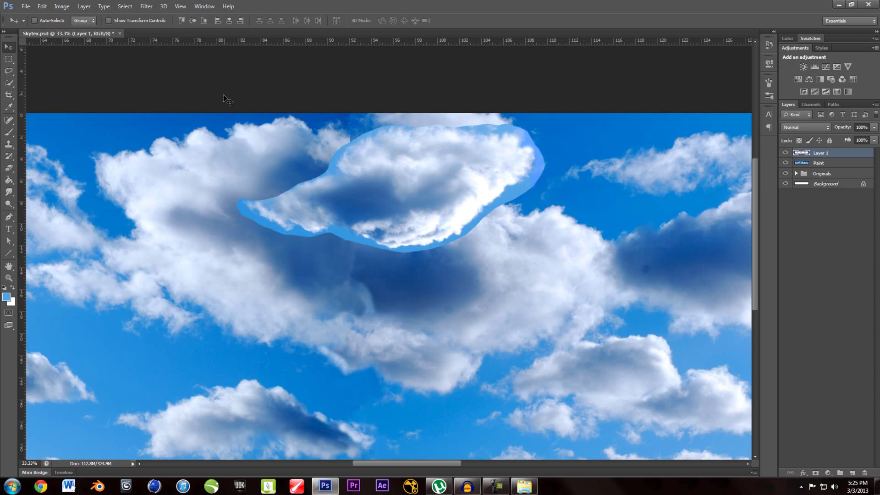
- Delete the copied cloud's blue fringe using Color Range with Range 57% and subtracted cloud tones, deselect, and shift the cloud slightly upward
left_click(132, 7)
left_click(138, 85)
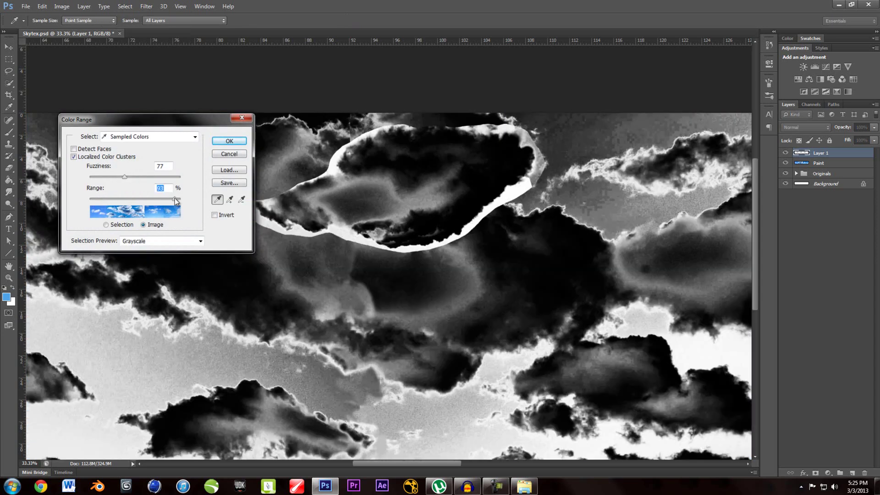
left_click_drag(175, 198, 141, 199)
left_click(242, 199)
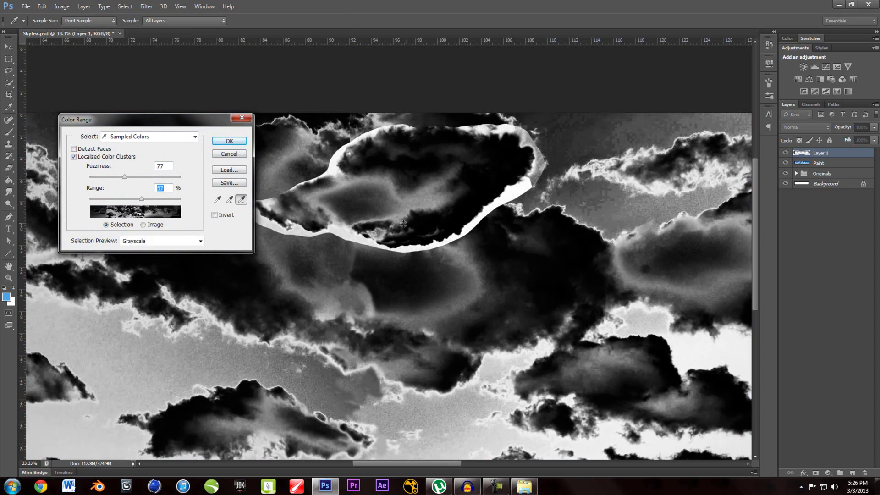
left_click(407, 198)
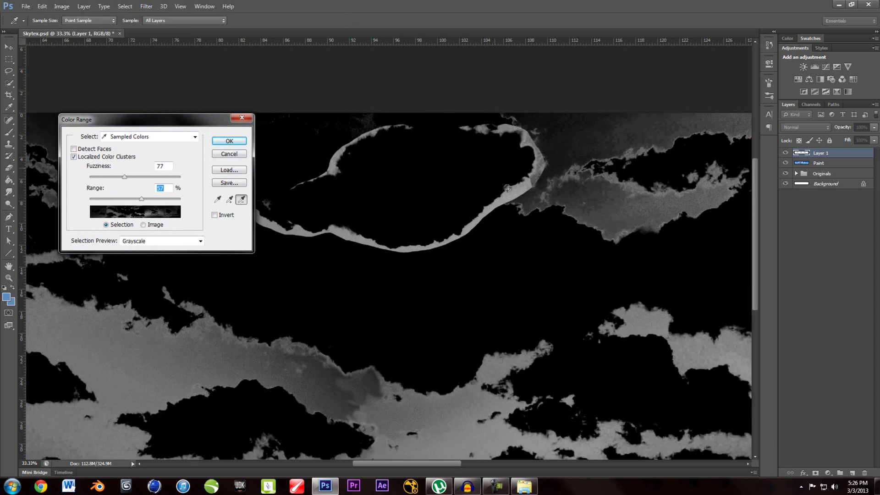
left_click(231, 142)
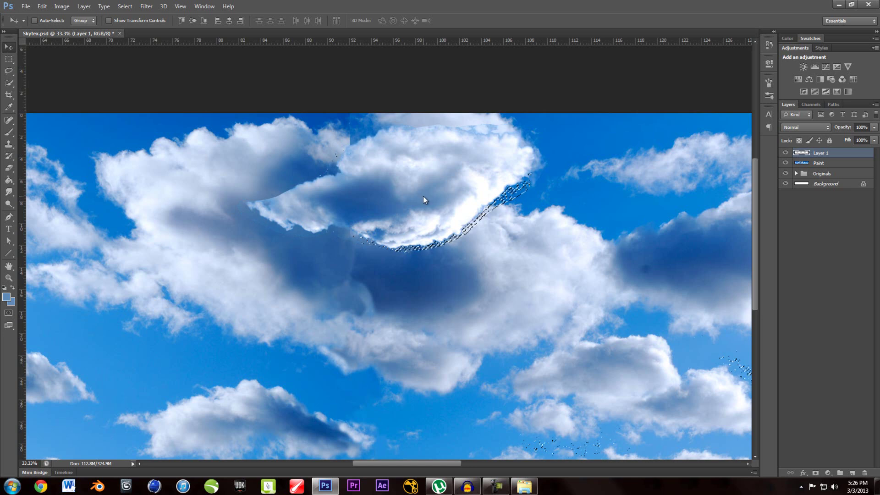
key("ctrl+d")
left_click_drag(317, 165, 373, 187)
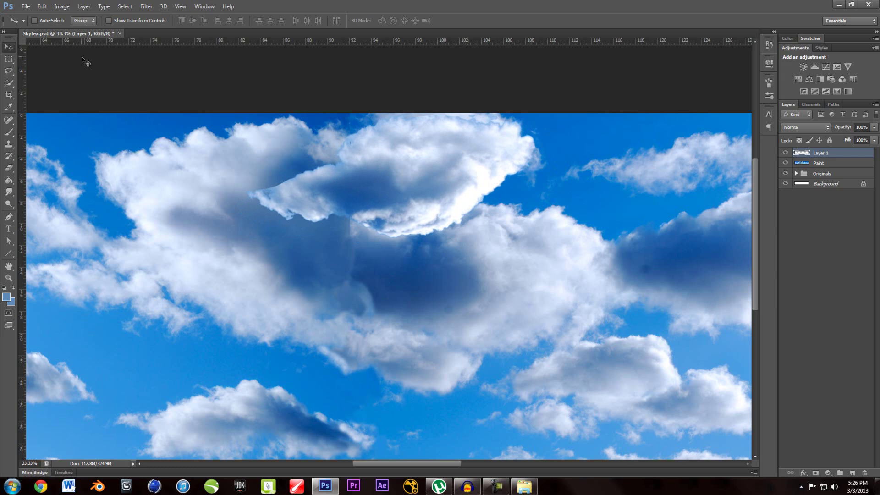
- Add a layer mask to the copied cloud and paint out its pointed end and lower edge with a much larger brush
left_click(9, 168)
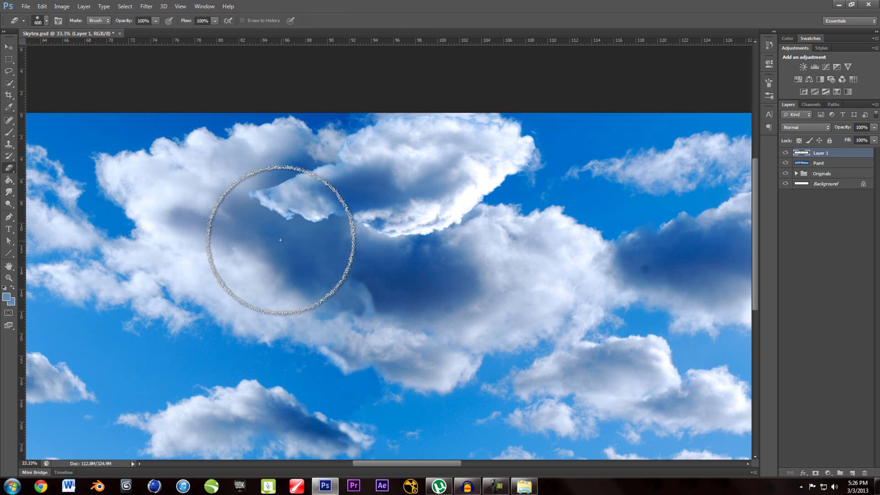
left_click(816, 473)
left_click(10, 134)
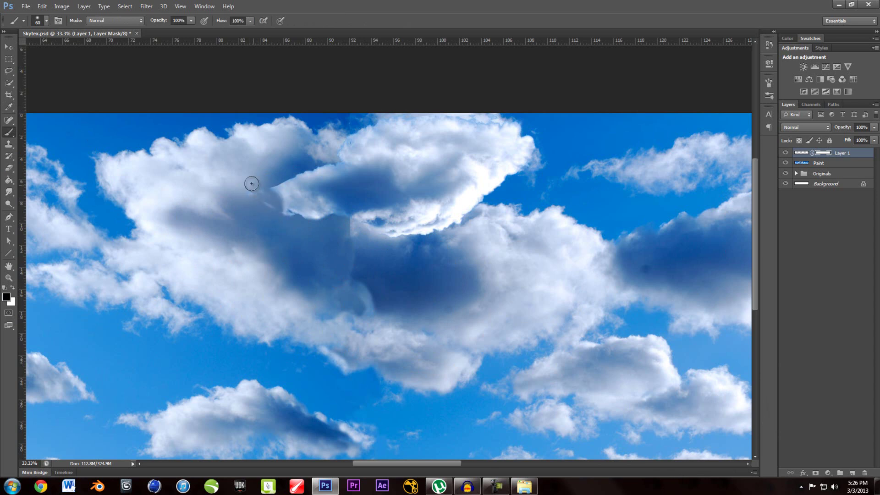
key("bracketright")
key("bracketright")
key("bracketright")
key("bracketright")
key("bracketright")
key("bracketright")
key("bracketright")
key("bracketright")
key("bracketright")
key("bracketright")
key("bracketright")
key("bracketright")
key("bracketright")
key("bracketright")
key("bracketright")
key("bracketright")
mouse_move(268, 196)
left_mouse_down()
mouse_move(286, 226)
mouse_move(289, 187)
mouse_move(306, 161)
mouse_move(287, 230)
mouse_move(303, 177)
mouse_move(327, 237)
mouse_move(403, 216)
left_mouse_up()
- Reduce the brush to 200 and soften the copied cloud's lower edge and remaining overlap on the mask
key("bracketleft")
key("bracketleft")
key("bracketleft")
key("bracketleft")
key("bracketleft")
key("bracketleft")
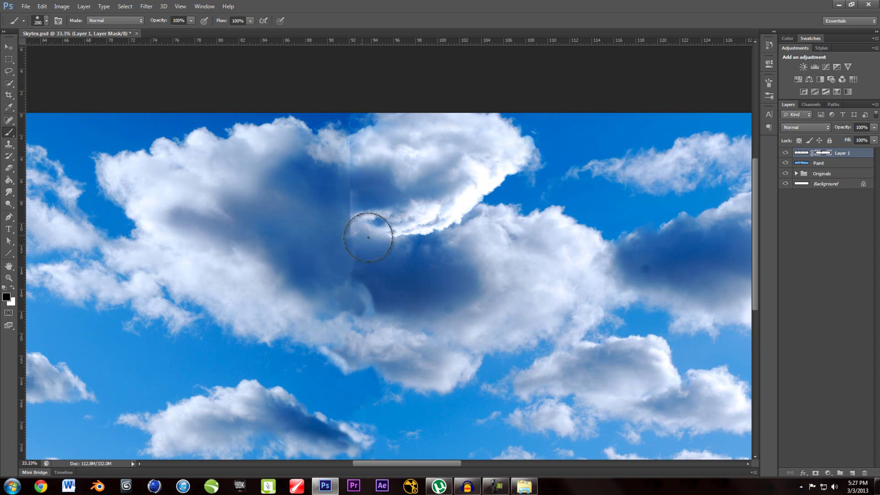
mouse_move(349, 228)
left_mouse_down()
mouse_move(401, 244)
mouse_move(470, 234)
mouse_move(453, 240)
mouse_move(471, 226)
mouse_move(451, 241)
mouse_move(550, 154)
left_mouse_up()
mouse_move(514, 184)
left_mouse_down()
mouse_move(457, 219)
mouse_move(401, 234)
mouse_move(246, 215)
left_mouse_up()
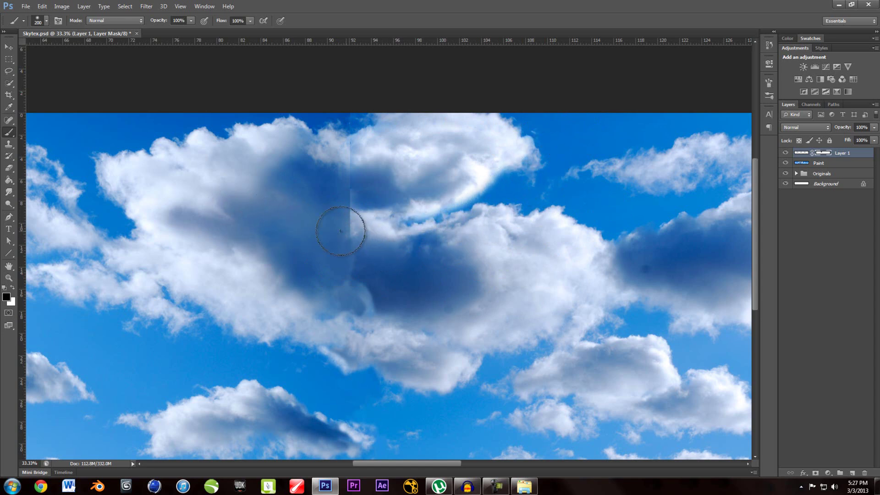
- Merge the masked cloud layer with the Paint layer
key("ctrl+plus")
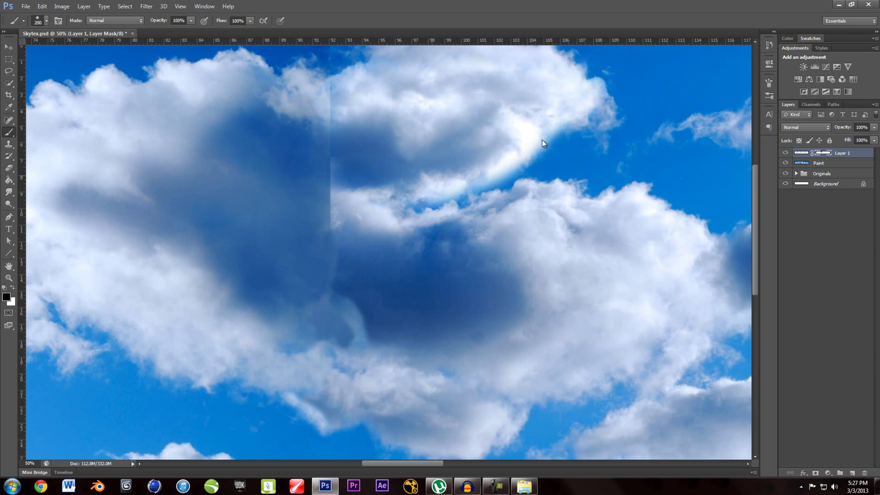
left_click(819, 164, "shift")
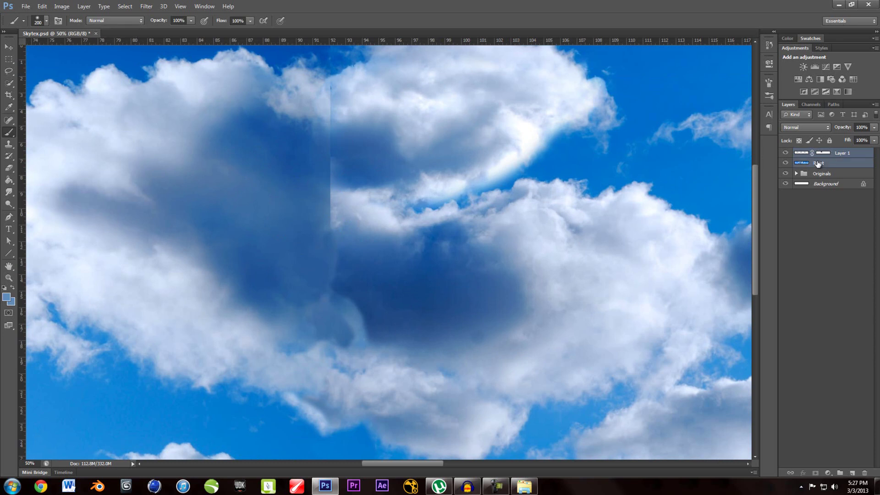
right_click(818, 164)
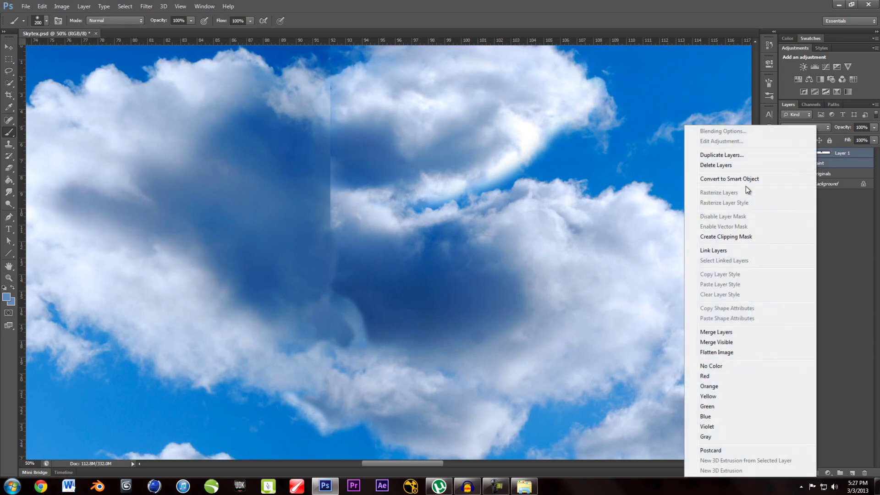
left_click(714, 333)
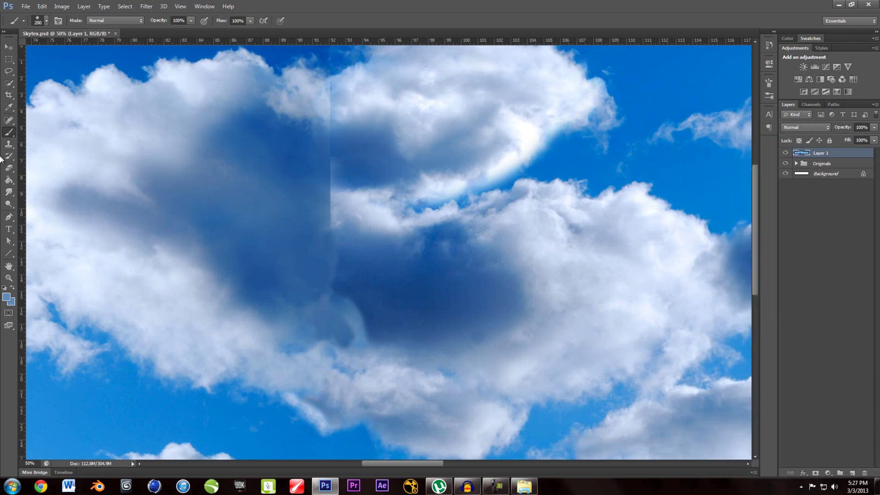
- Blend the vertical seam between pictures 2 and 3 beside the merged cloud with the Clone Stamp
left_click(9, 144)
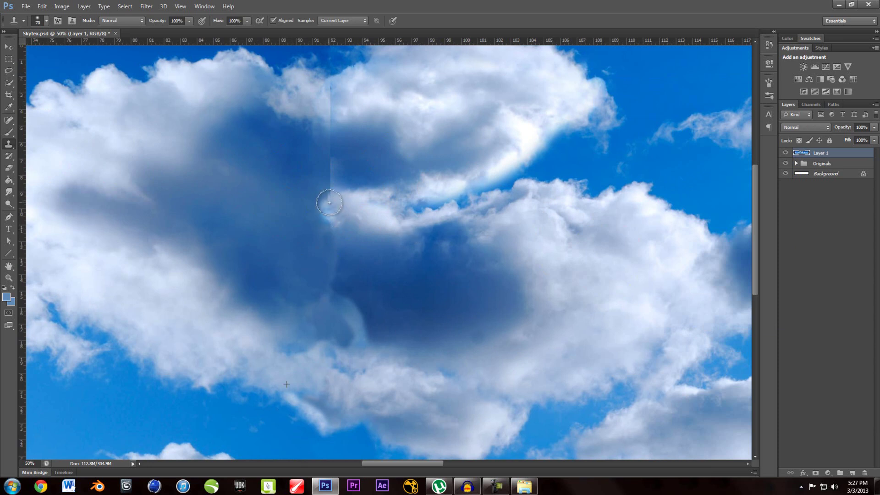
left_click_drag(287, 104, 373, 153)
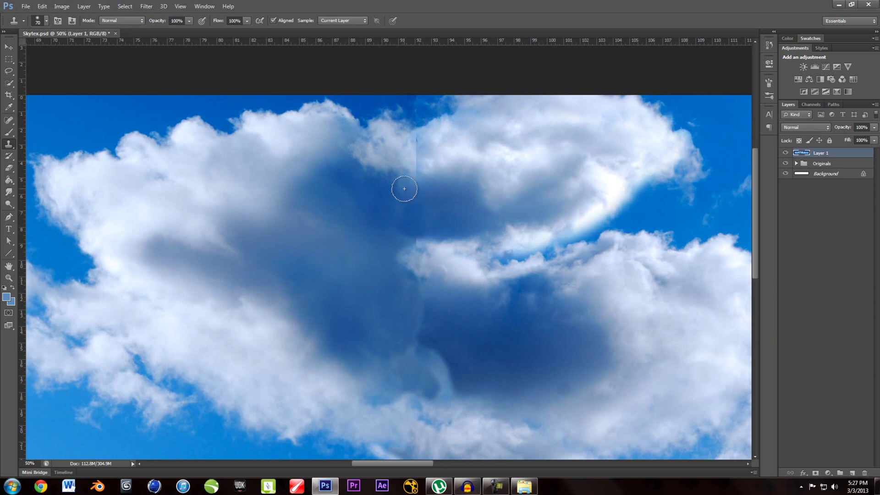
left_click_drag(424, 163, 424, 142)
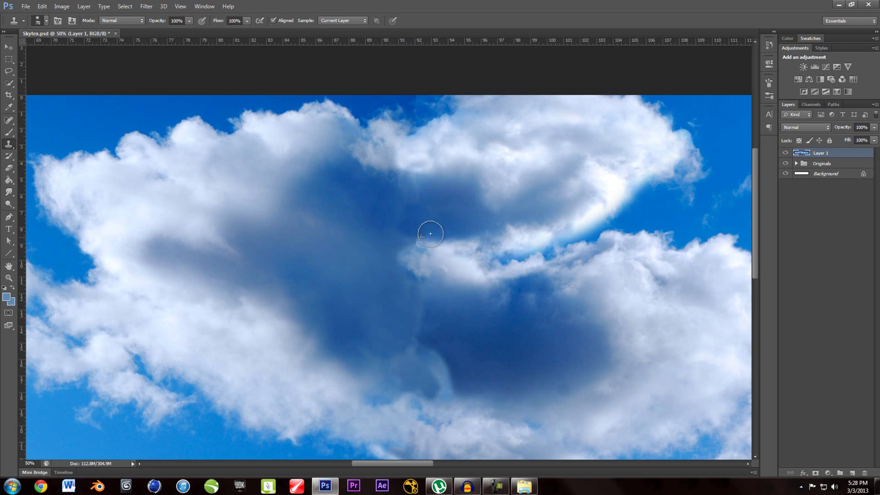
- Lasso the large shaded cloud at the upper end of picture 3, refine the outline, and copy it to a new layer
key("ctrl+minus")
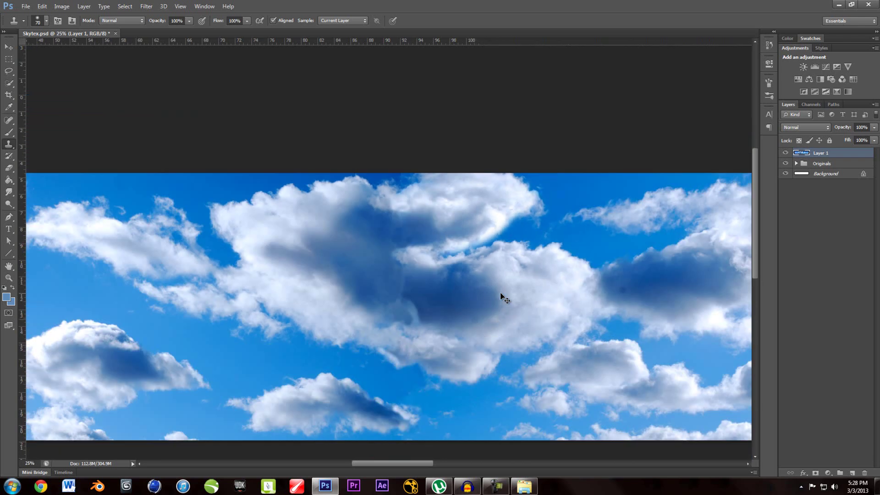
left_click_drag(456, 301, 104, 265)
left_click_drag(476, 257, 165, 255)
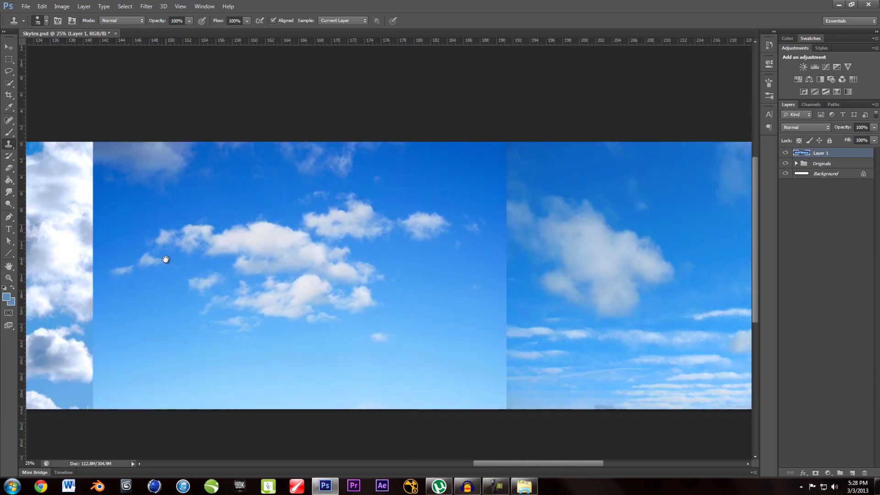
mouse_move(252, 259)
left_mouse_down()
mouse_move(561, 262)
mouse_move(529, 262)
left_mouse_up()
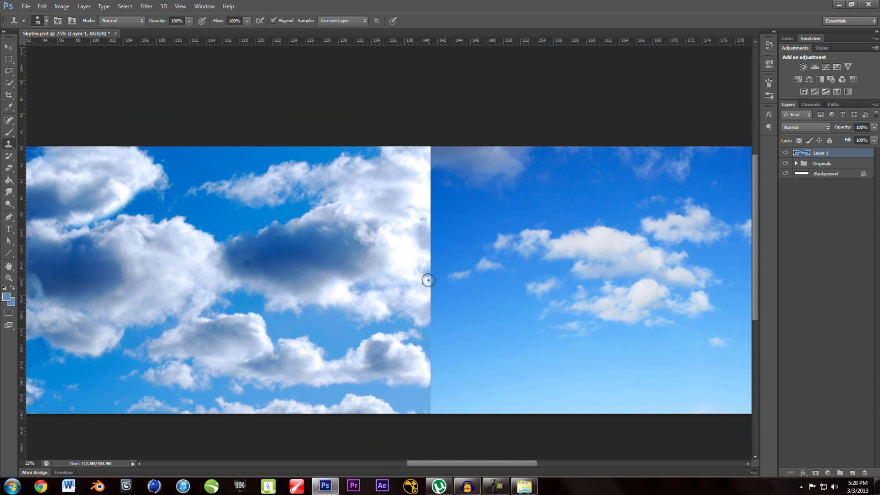
key("ctrl+plus")
key("ctrl+minus")
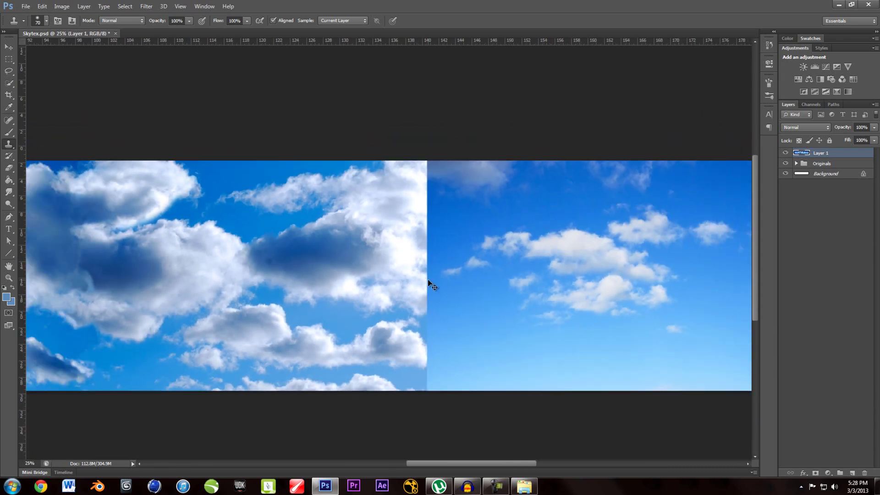
key("ctrl+minus")
key("ctrl+plus")
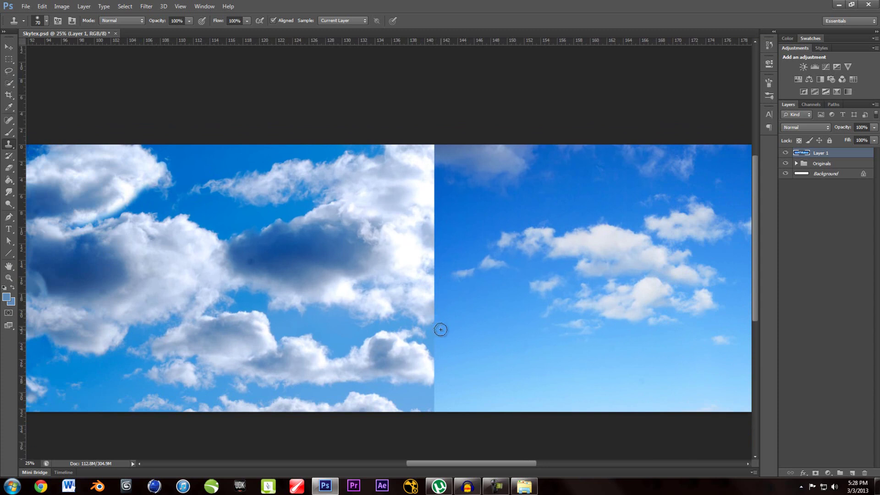
left_click(9, 69)
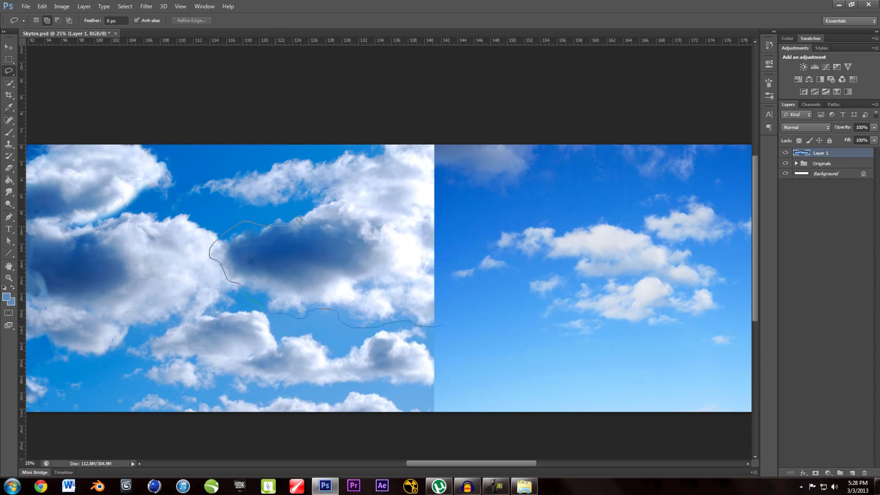
left_click_drag(428, 146, 441, 147)
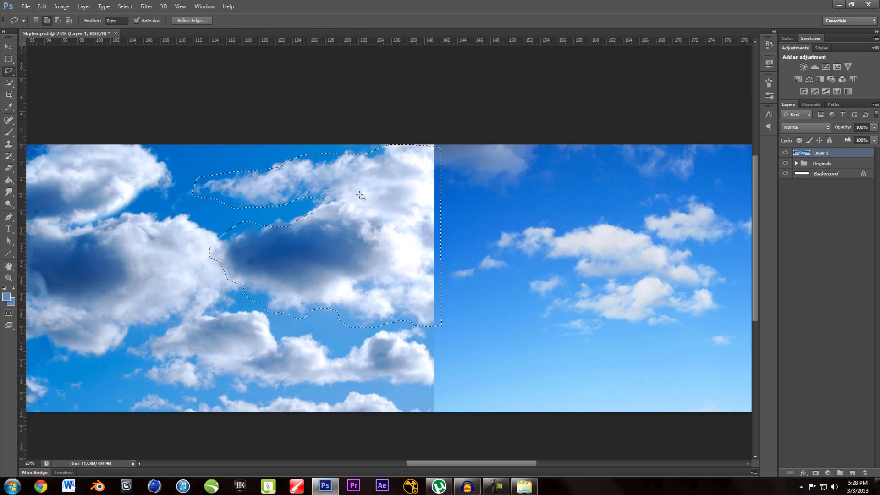
mouse_move(265, 226)
left_mouse_down()
mouse_move(283, 218)
mouse_move(266, 225)
left_mouse_up()
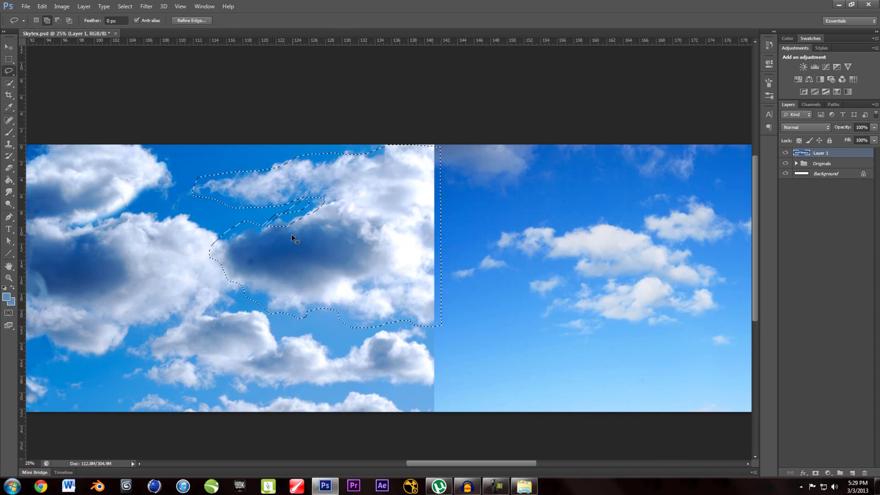
left_click_drag(266, 170, 297, 153)
left_click_drag(302, 186, 338, 154)
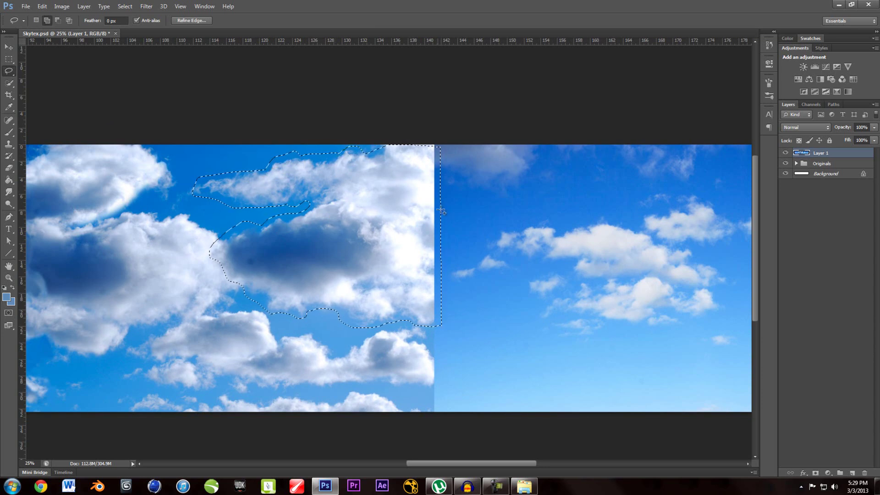
left_click(79, 7)
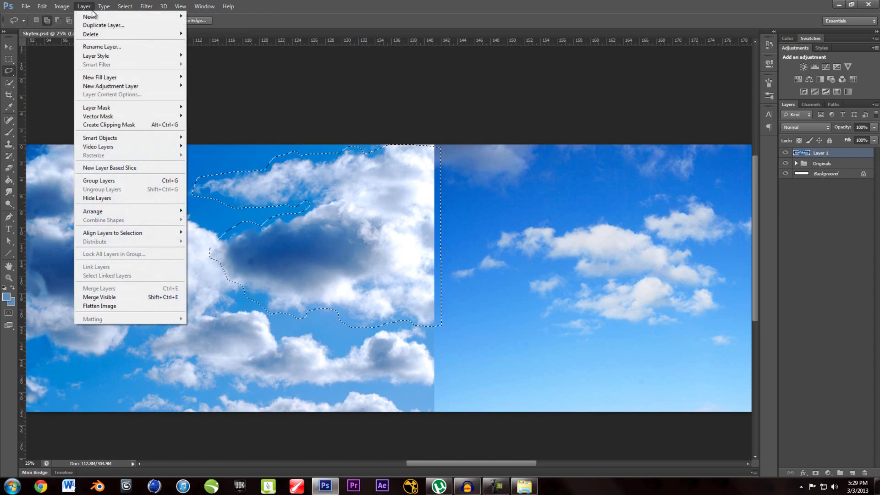
mouse_move(110, 17)
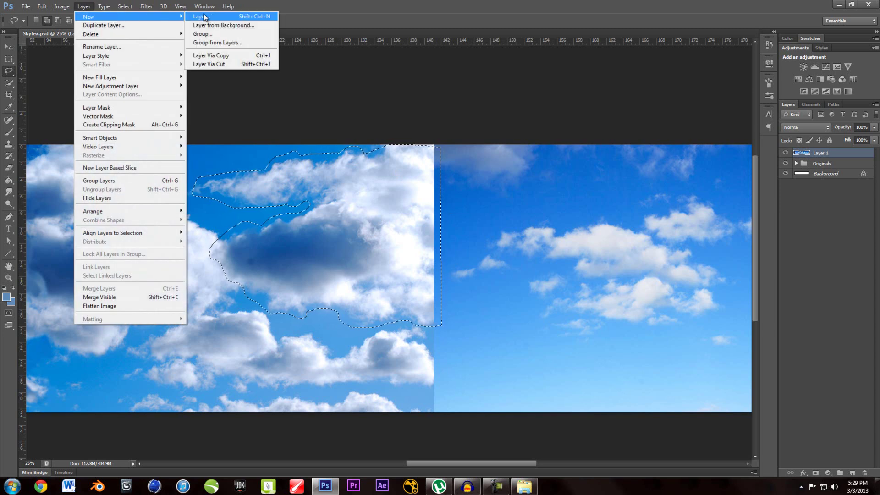
left_click(211, 55)
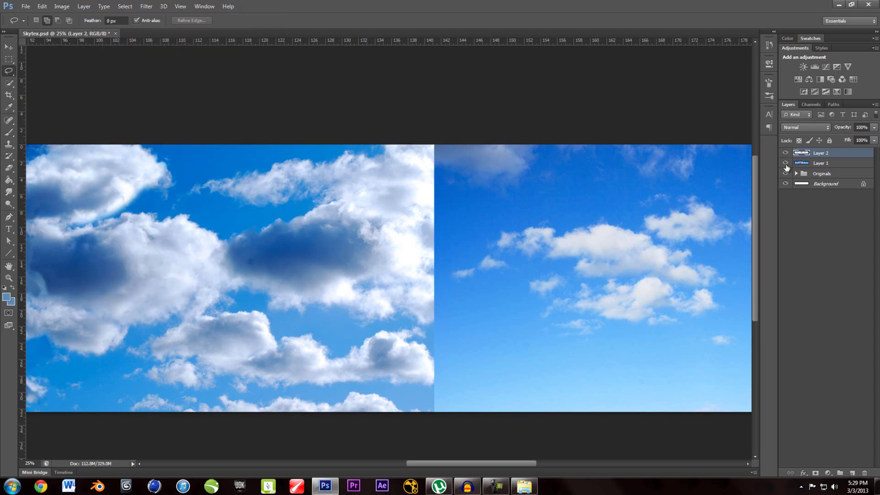
- Flip the copied cloud both ways to -100% width and height and place it against the seam at the start of picture 4
left_click(42, 6)
mouse_move(92, 190)
left_click(202, 238)
left_click_drag(324, 110, 201, 277)
left_click_drag(243, 281, 473, 278)
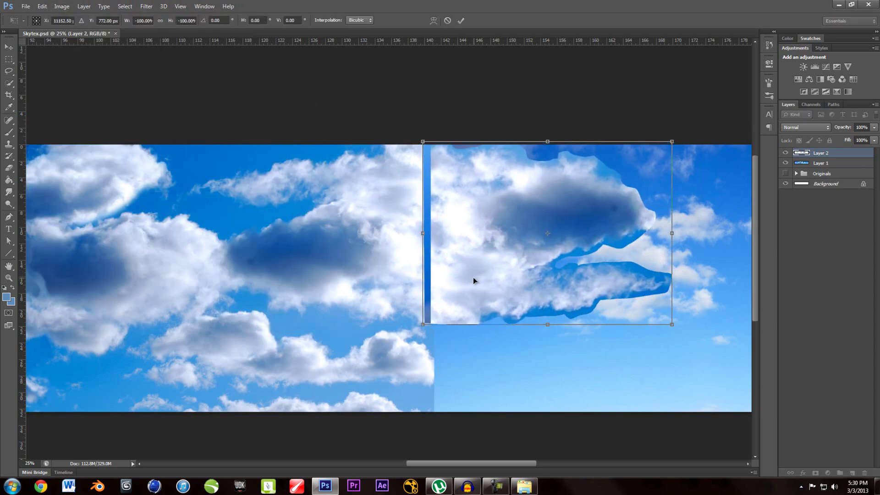
key("Return")
- Sample the blue fringe around the flipped cloud with Color Range, delete the selected sky, and deselect
left_click(125, 7)
left_click(139, 87)
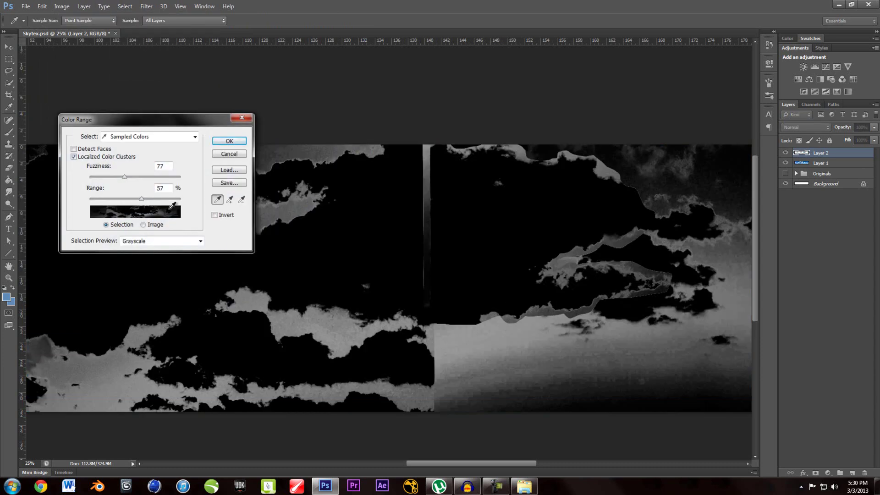
left_click(549, 312)
left_click(554, 223)
left_click(242, 199)
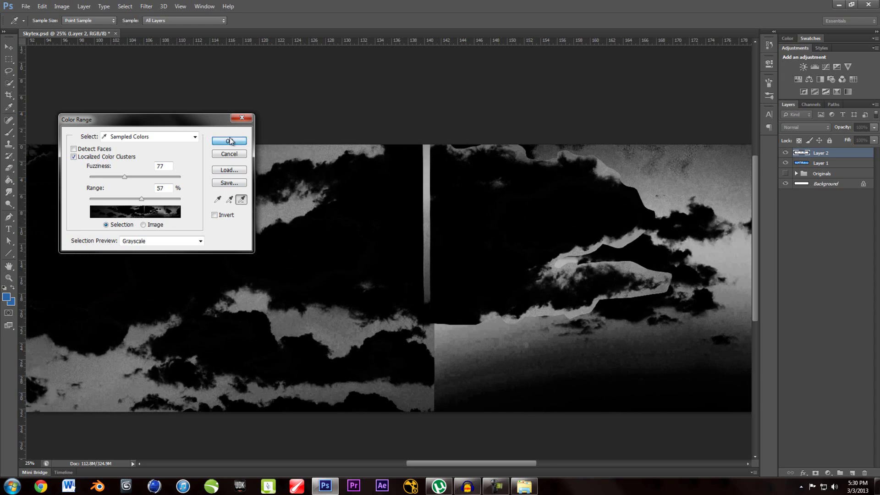
left_click(229, 141)
key("l")
key("Delete")
key("ctrl+d")
- Add a layer mask to the flipped cloud's layer and ready the Brush for masking
left_click(815, 472)
key("b")
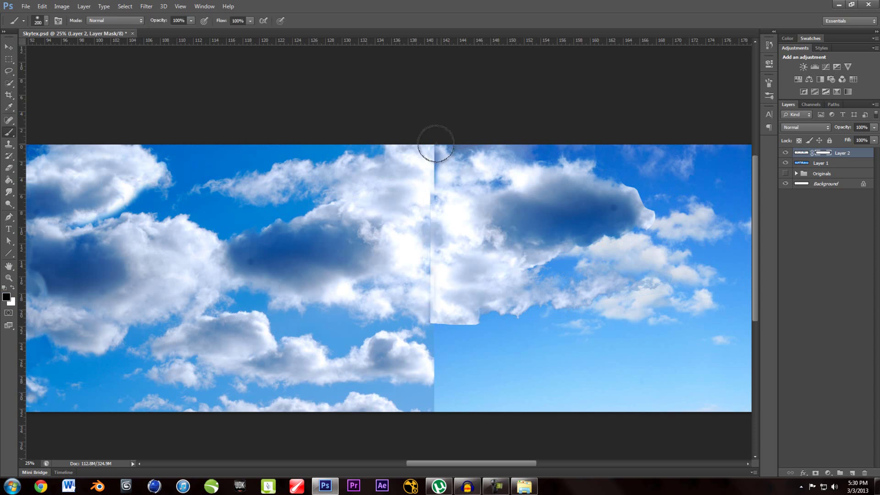